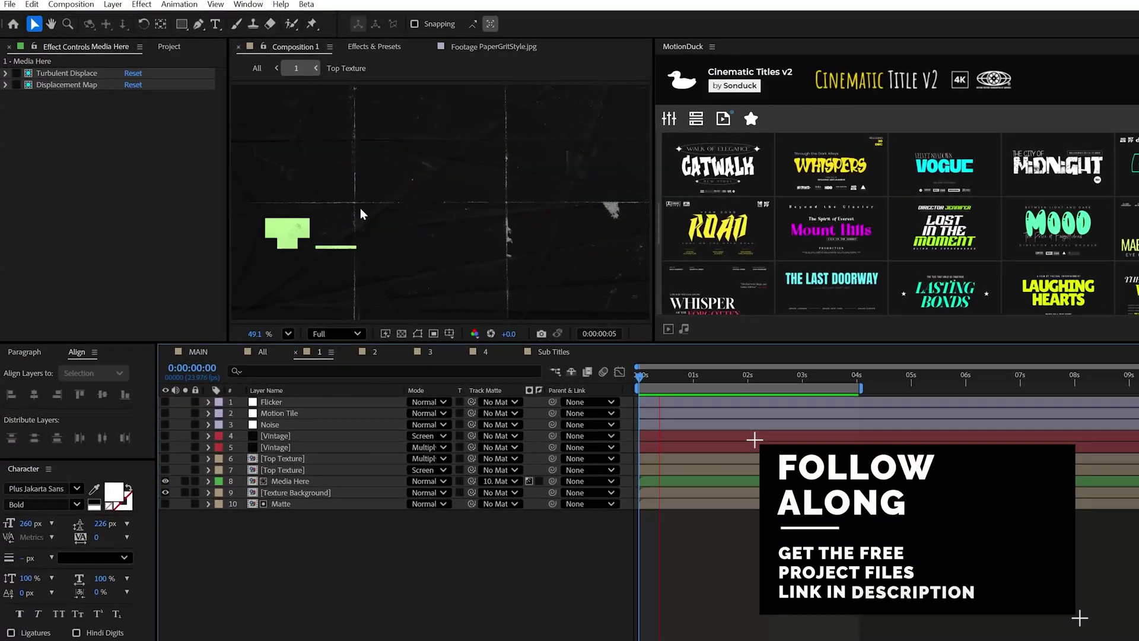
Step: Show the hidden texture, Vintage, Noise, Motion Tile and Flicker layers above Media Here in composition 1
scroll(380, 205, up, 8)
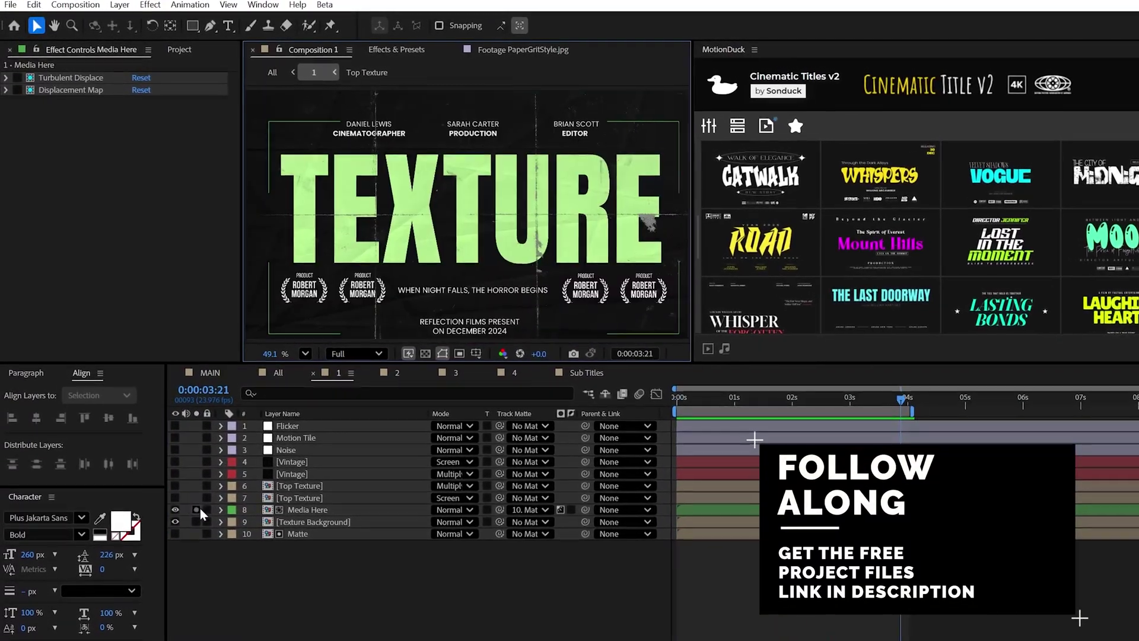
drag(173, 491, 172, 420)
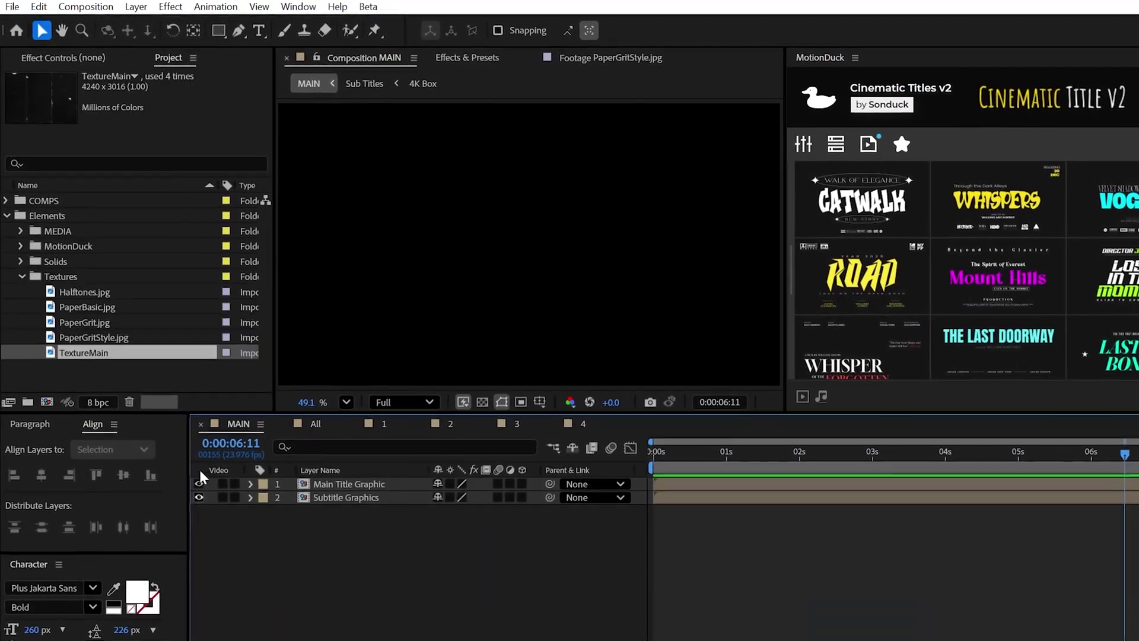
Step: Place the TextureMain image in the MAIN composition below the Subtitle Graphics layer
drag(300, 603, 297, 594)
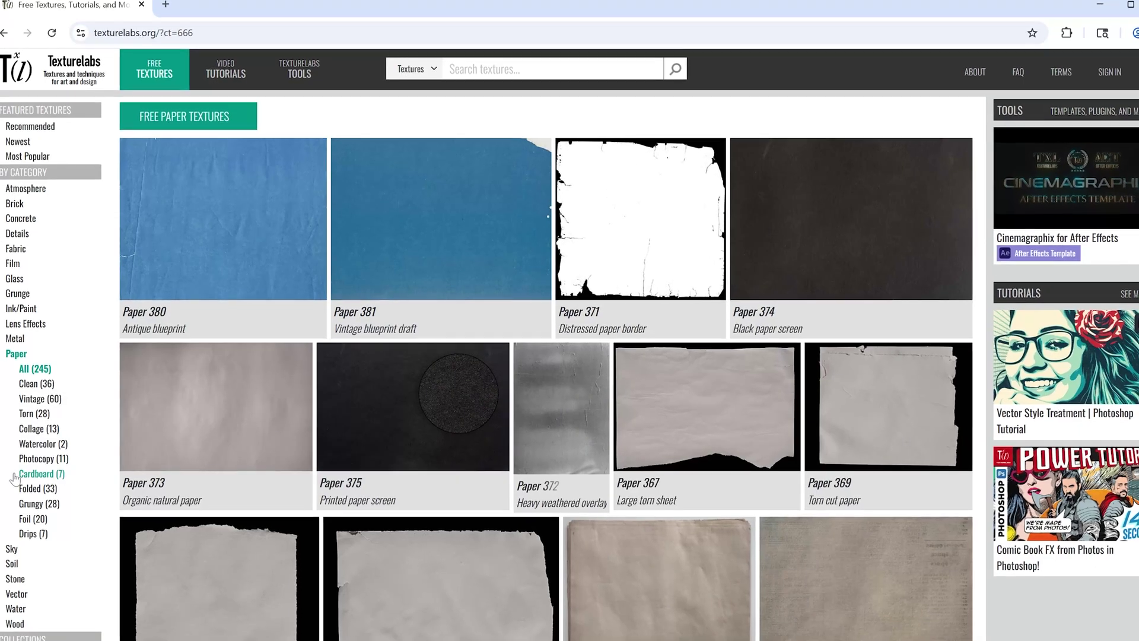
Step: Browse the free paper textures on the Texturelabs website and open the Halftones collection
scroll(287, 379, down, 5)
scroll(112, 252, down, 6)
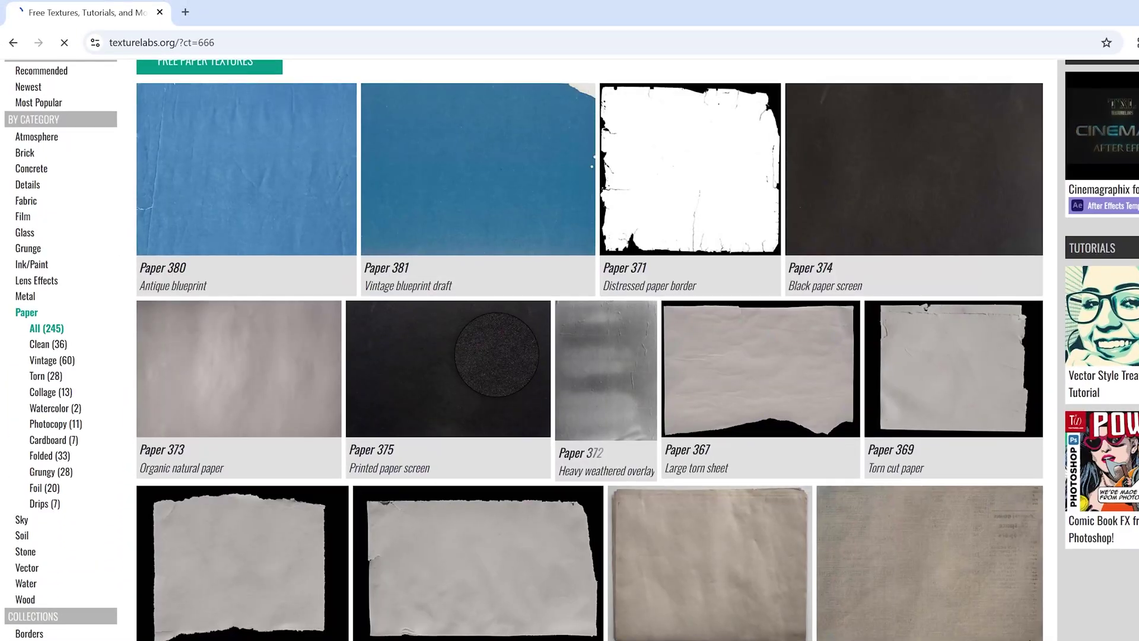
click(60, 562)
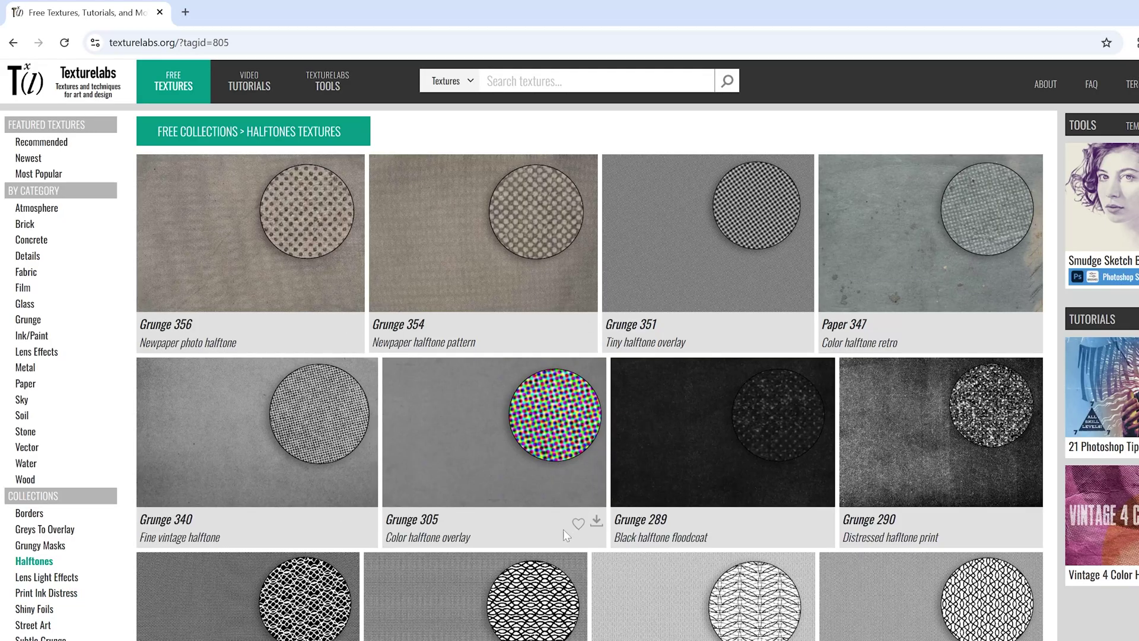
middle_click(124, 292)
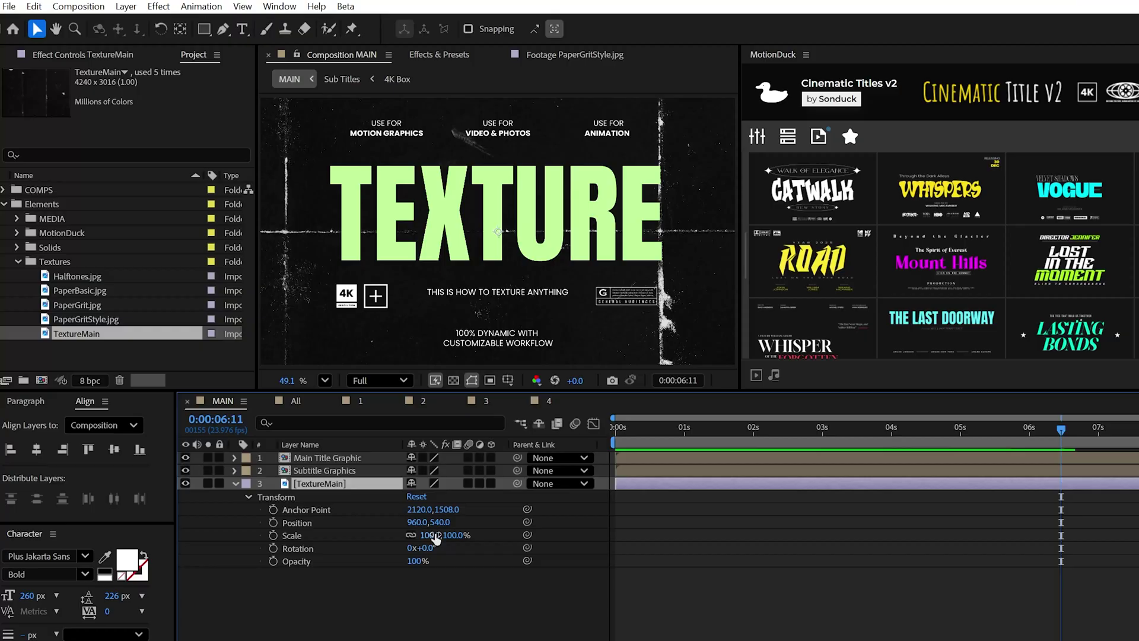
Step: Scale the TextureMain layer down to 47% so it fits the MAIN composition
drag(400, 534, 384, 535)
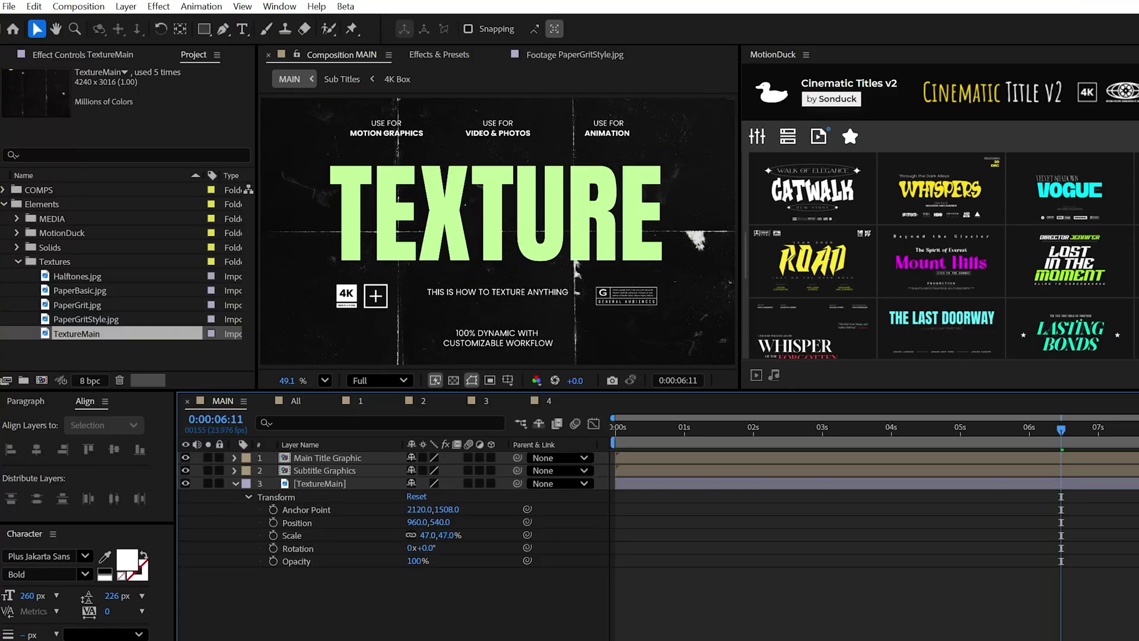
Step: Add Halftones.jpg directly above the TextureMain layer and set its blending mode to Multiply
double_click(75, 292)
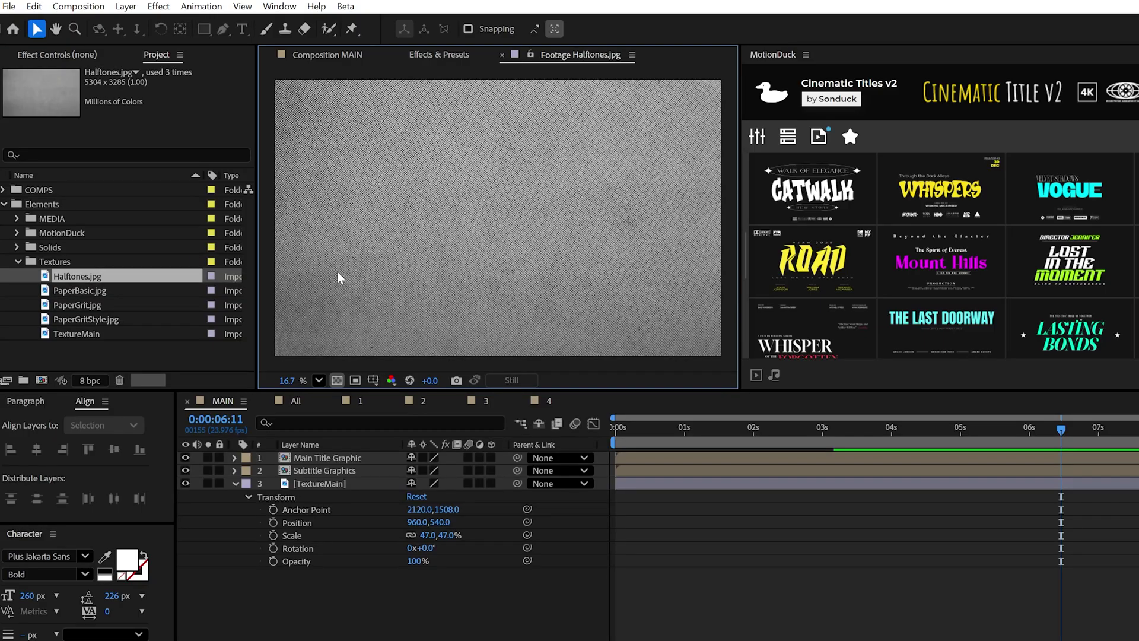
drag(320, 480, 318, 479)
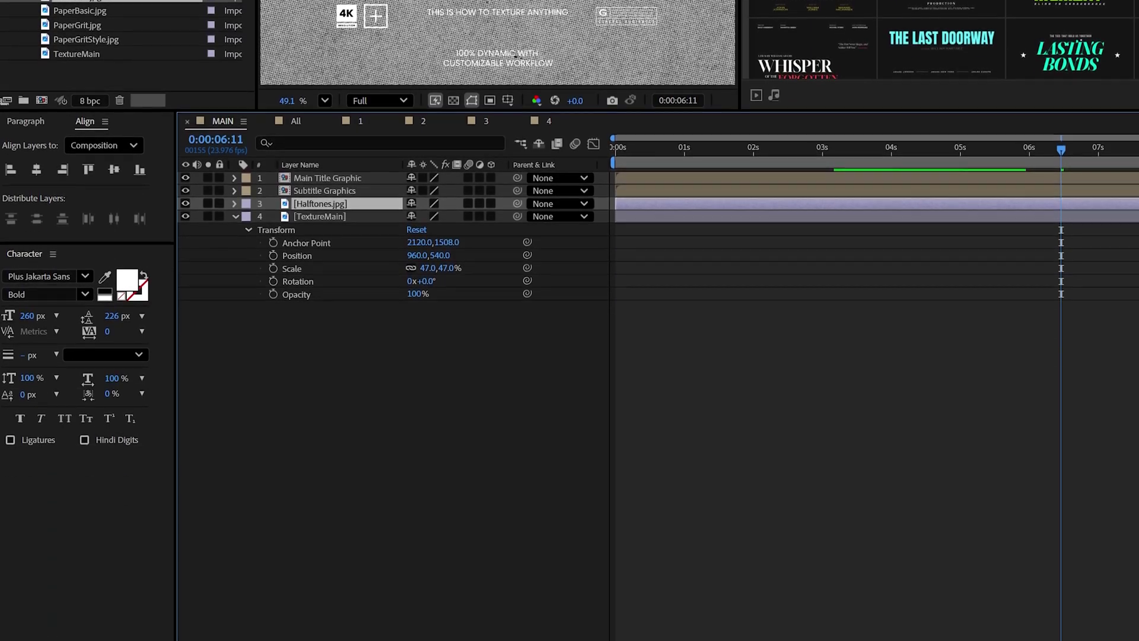
click(457, 640)
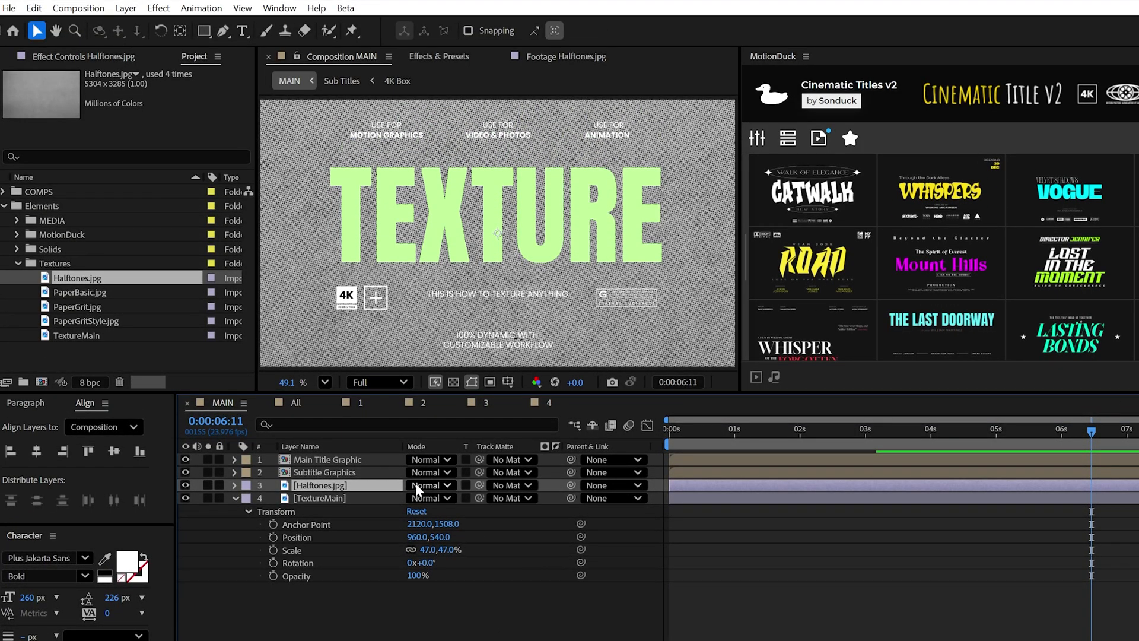
click(426, 485)
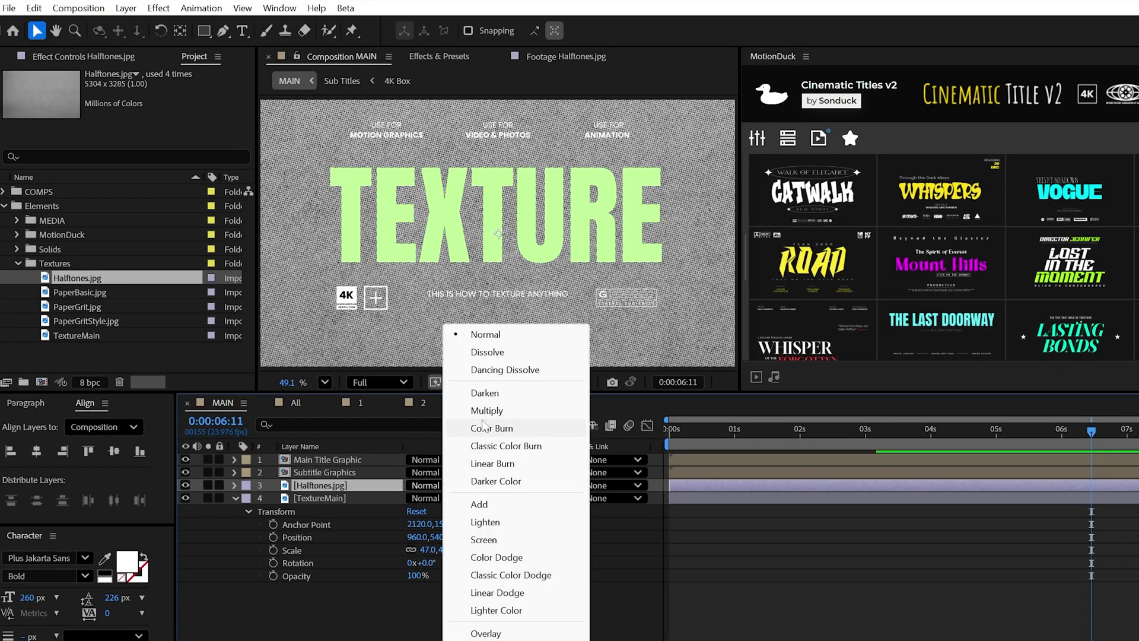
click(486, 410)
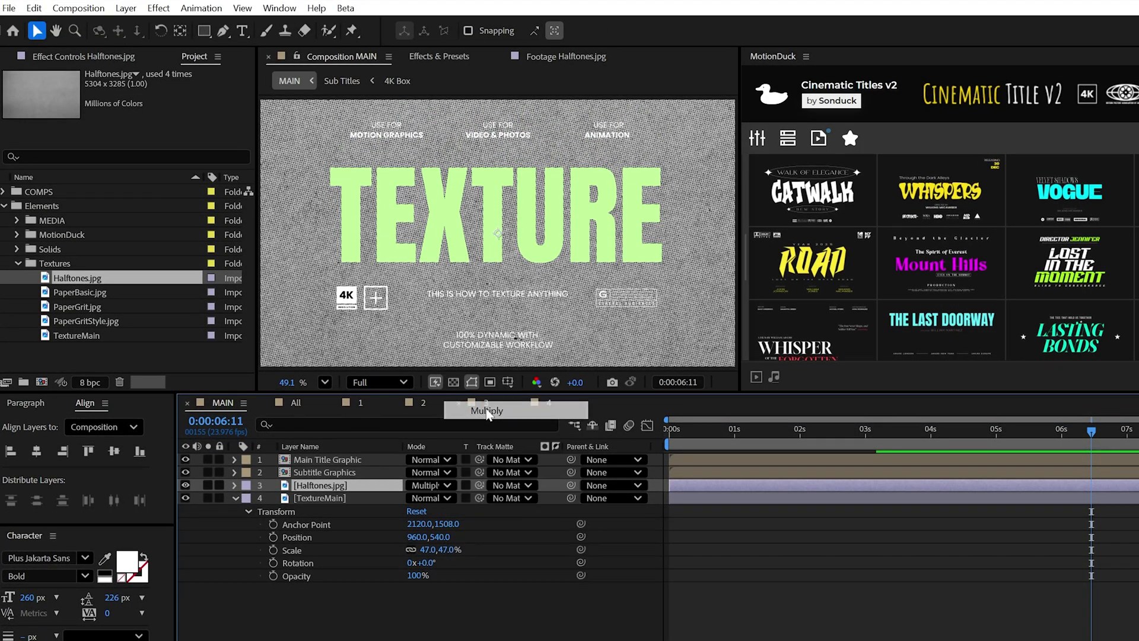
scroll(486, 327, up, 5)
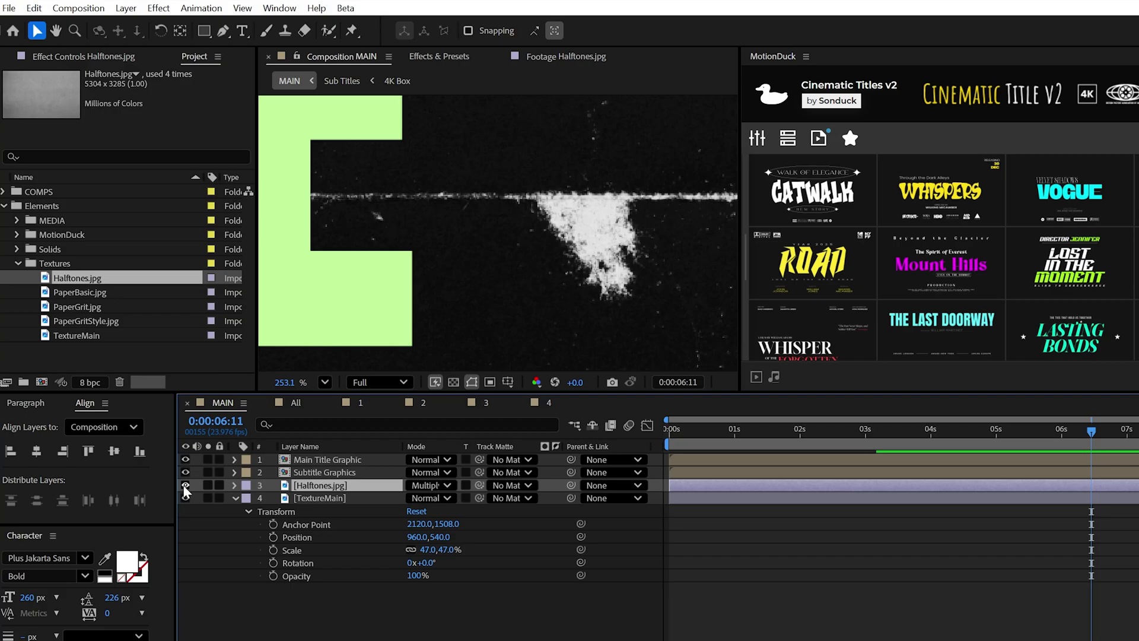
Step: Add PaperBasic.jpg directly above the Halftones layer and apply the Invert effect to it
click(83, 291)
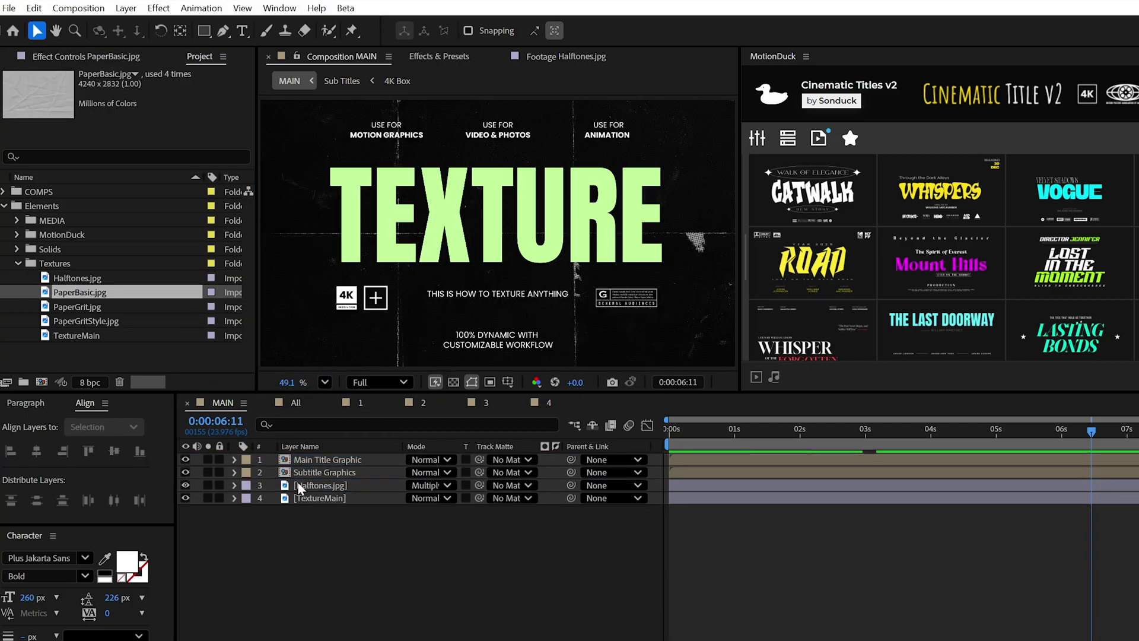
drag(299, 487, 299, 486)
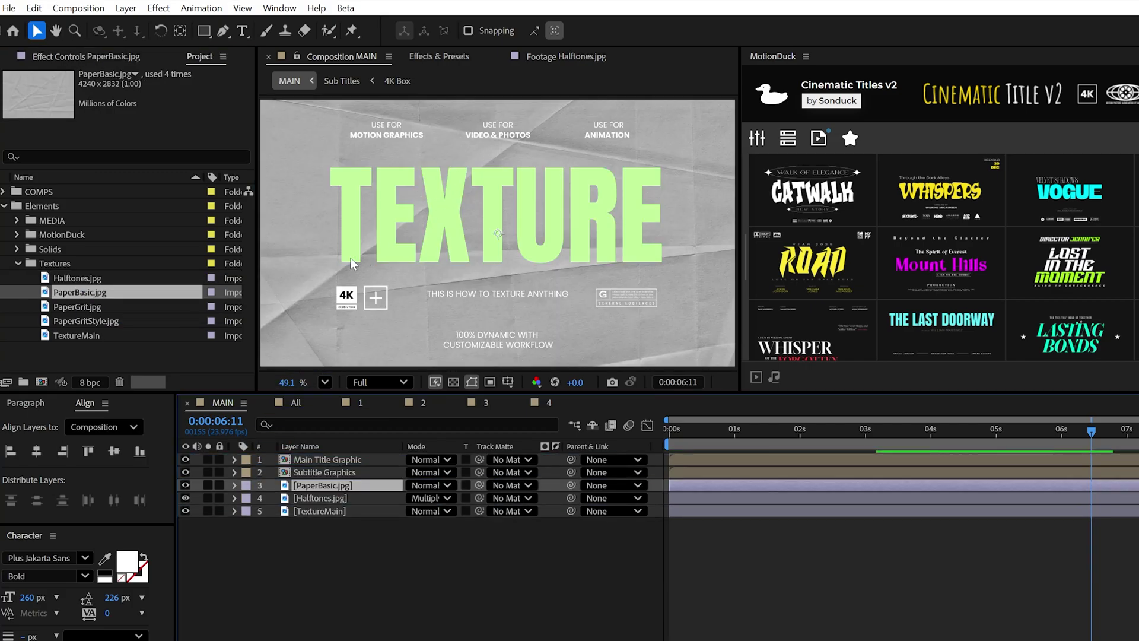
click(422, 56)
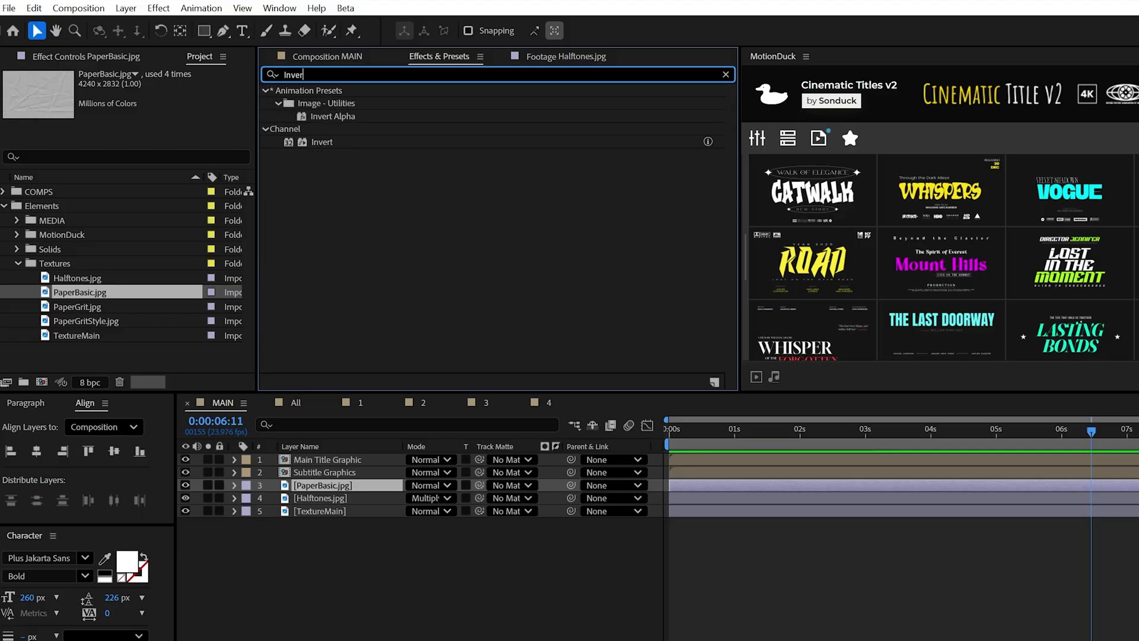
drag(310, 488, 309, 486)
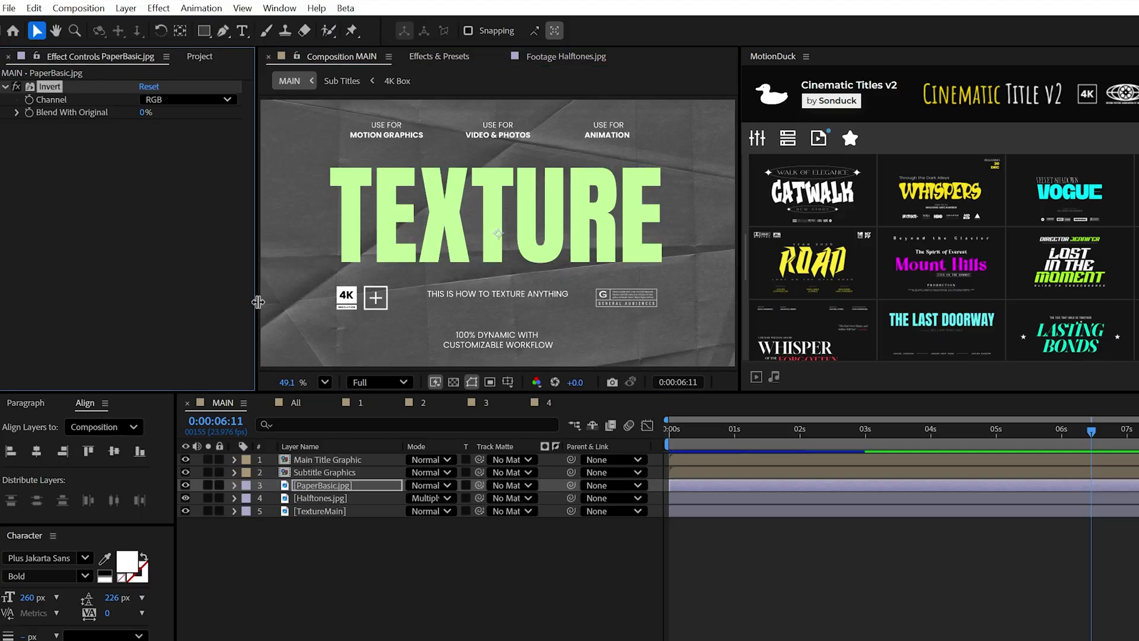
Step: Set the PaperBasic layer's blending mode to Hard Light and its Invert effect's Blend With Original to 56%
click(426, 485)
click(505, 611)
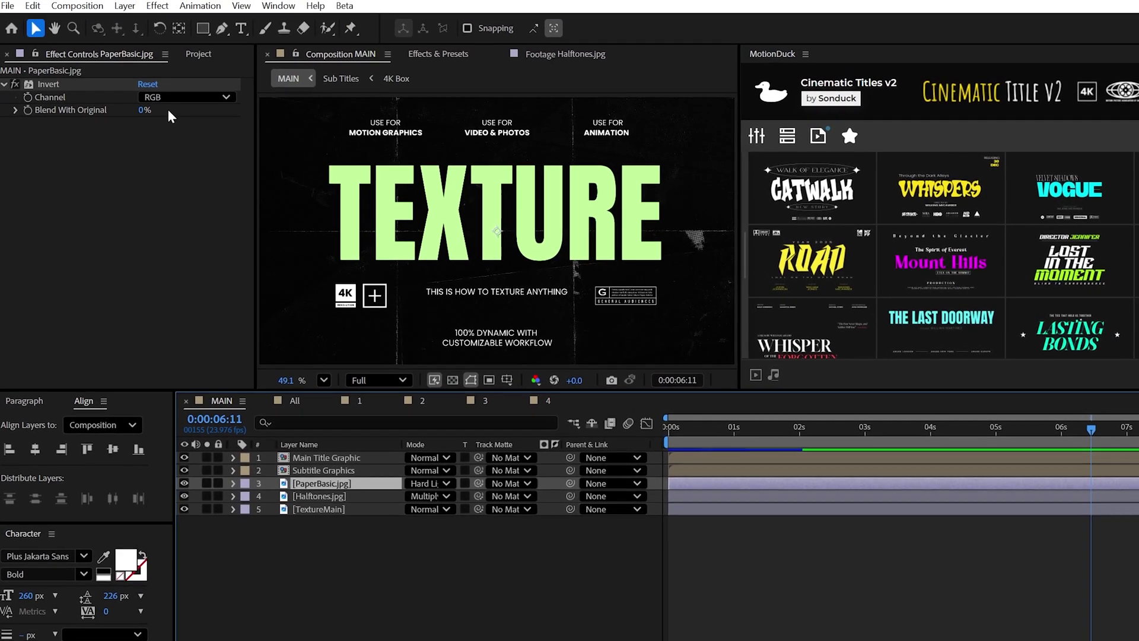
drag(144, 114, 195, 122)
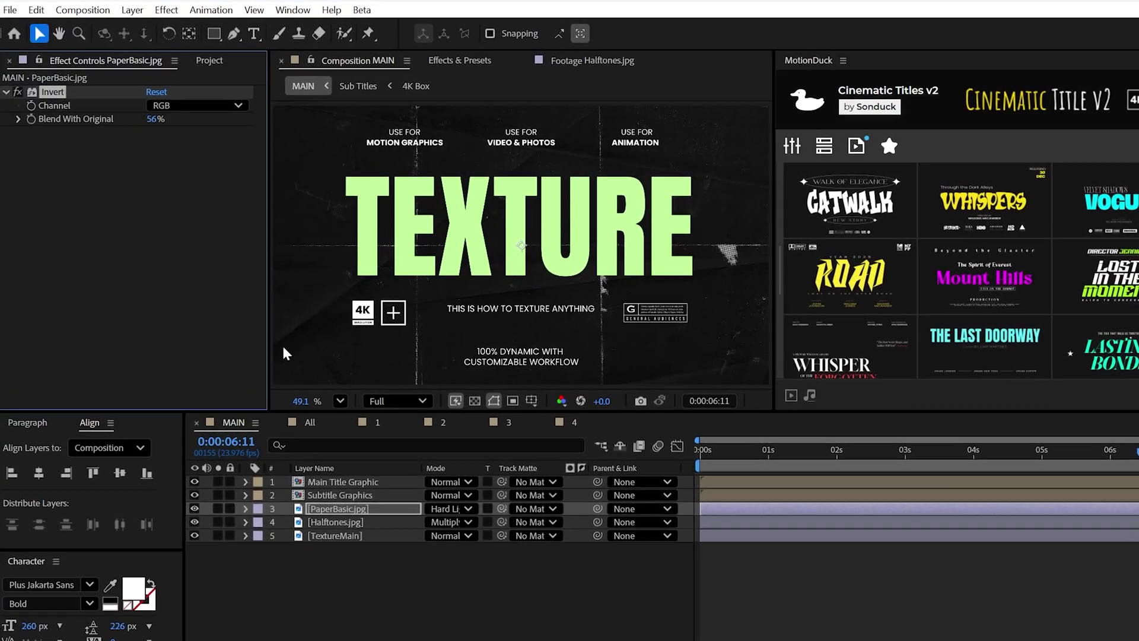
Step: Pre-compose the PaperBasic, Halftones and TextureMain layers into a composition named Texture Map
drag(265, 587, 311, 518)
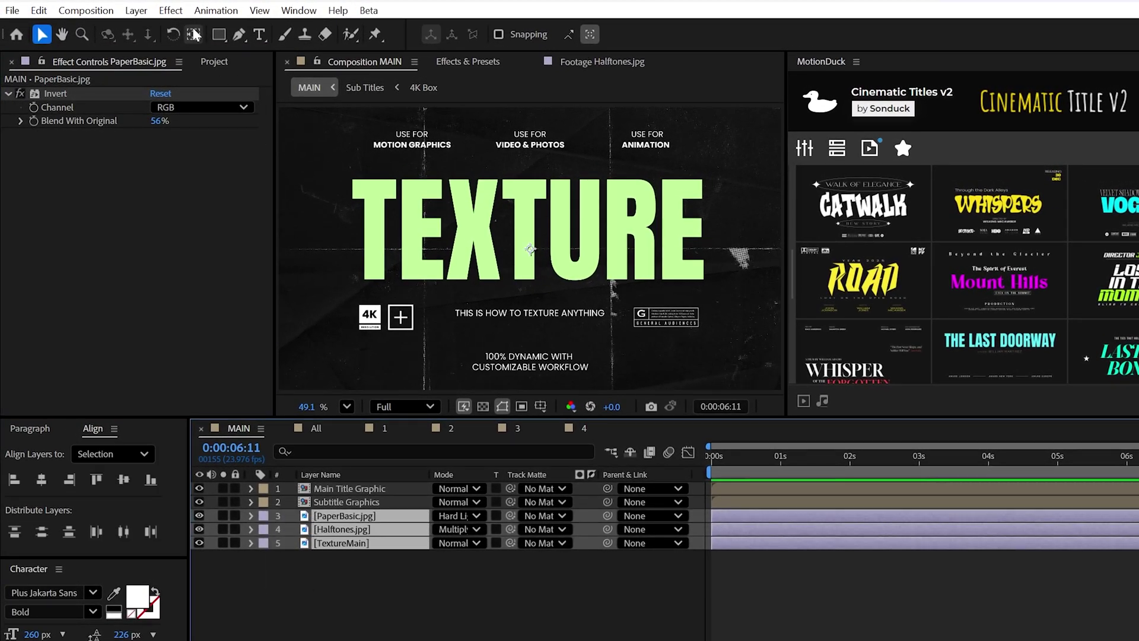
click(136, 10)
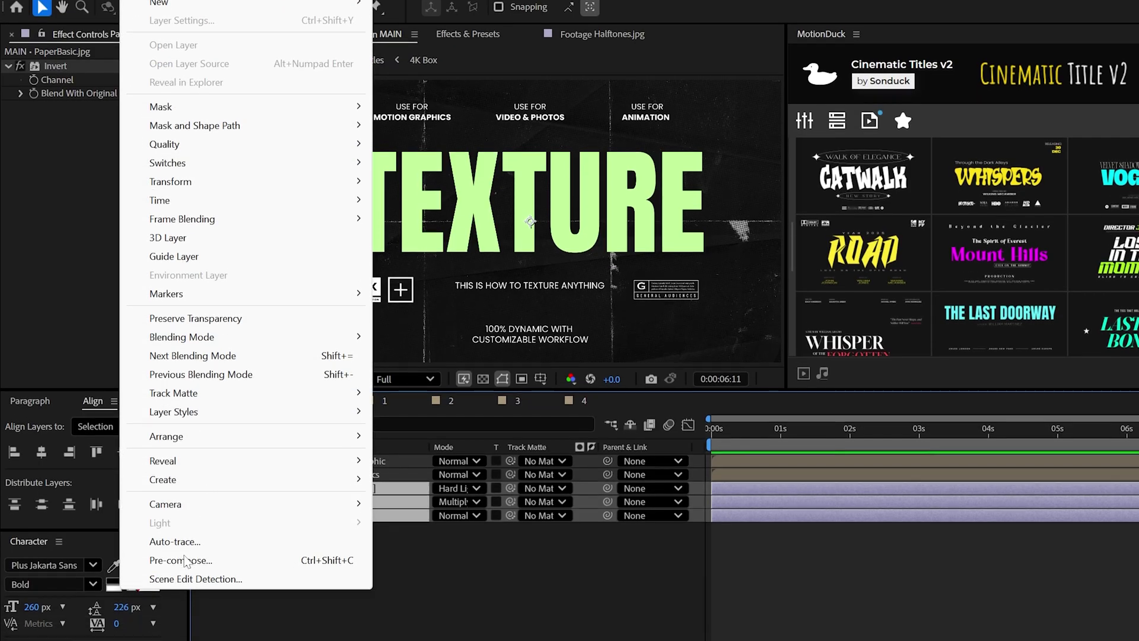
click(181, 587)
text(Texture Map)
key(Return)
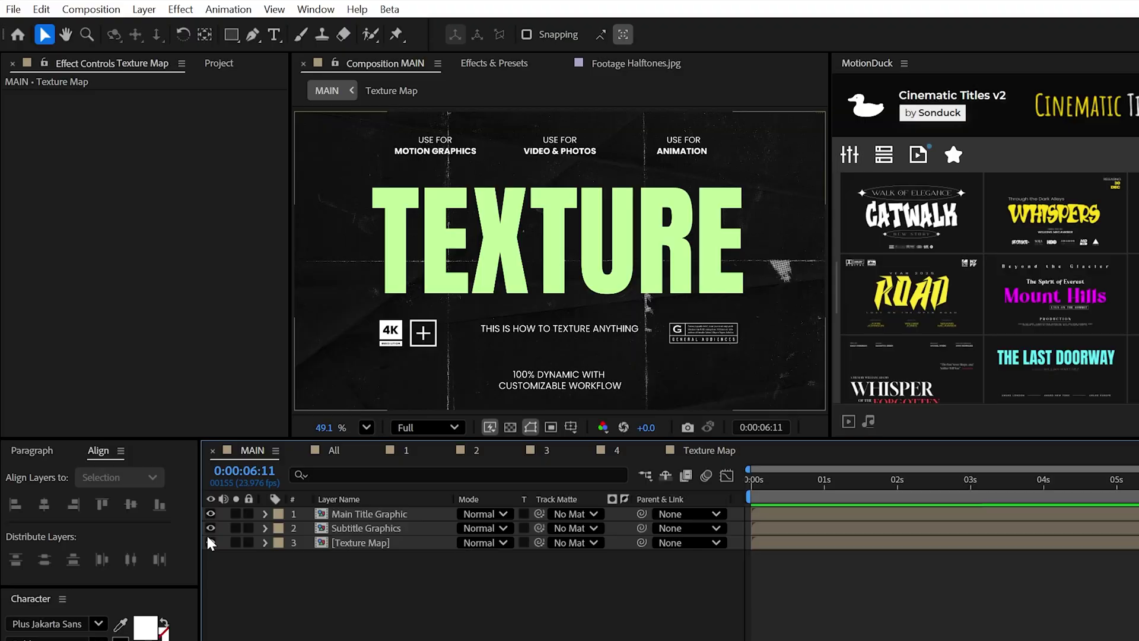
Step: Pre-compose the Main Title Graphic and Subtitle Graphics layers into a composition named Media Here
mouse_move(205, 528)
mouse_down()
mouse_move(207, 510)
mouse_move(205, 528)
mouse_up()
click(209, 527)
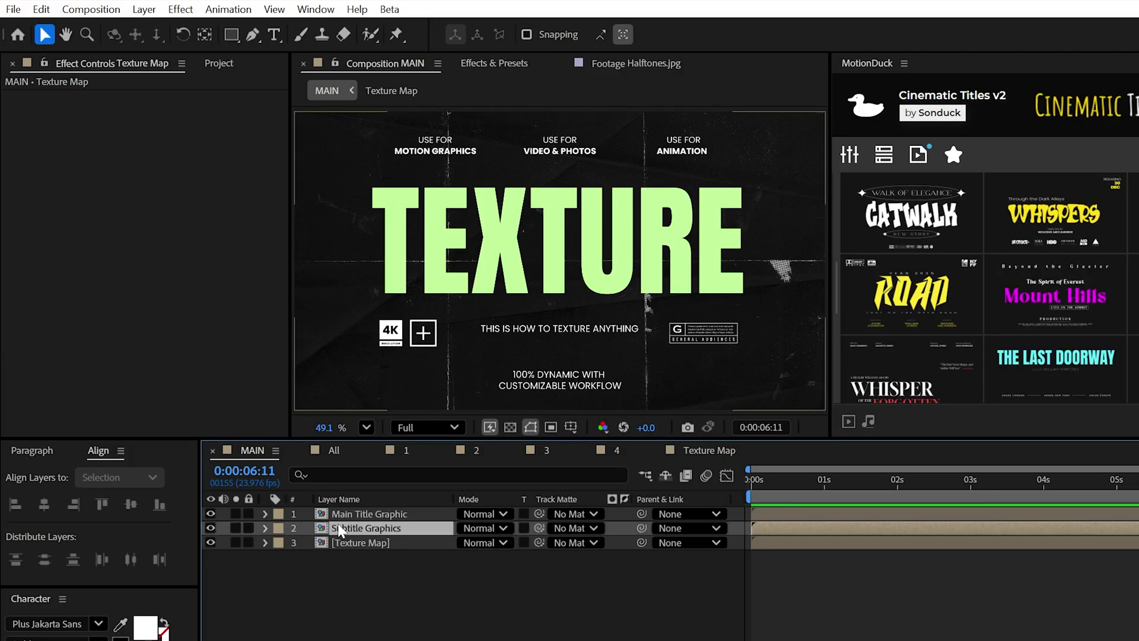
right_click(342, 516)
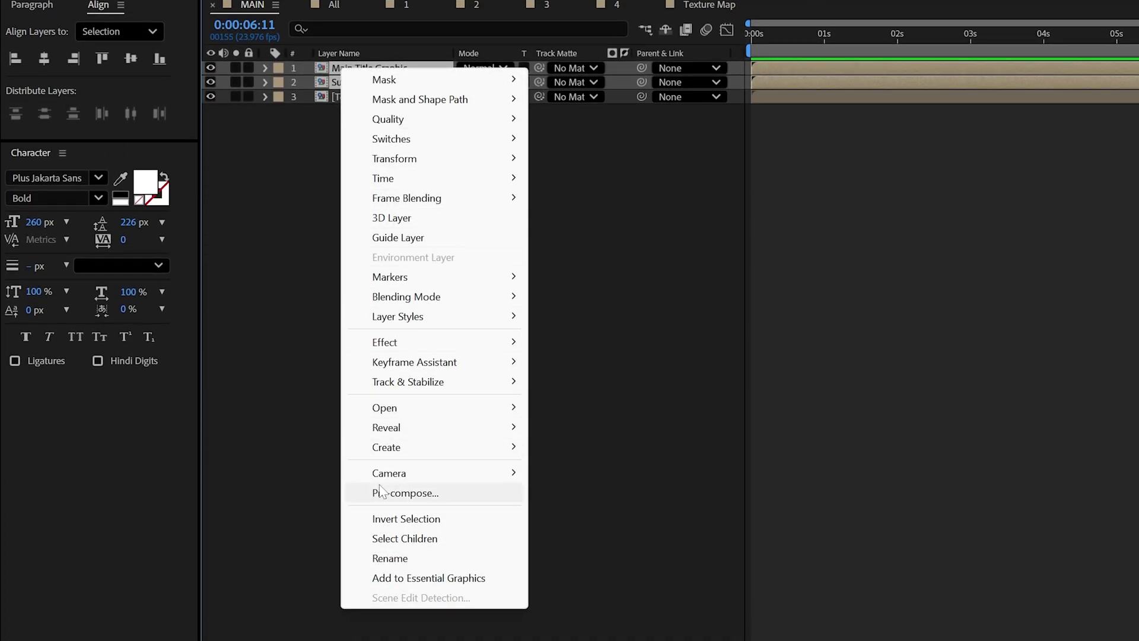
click(405, 492)
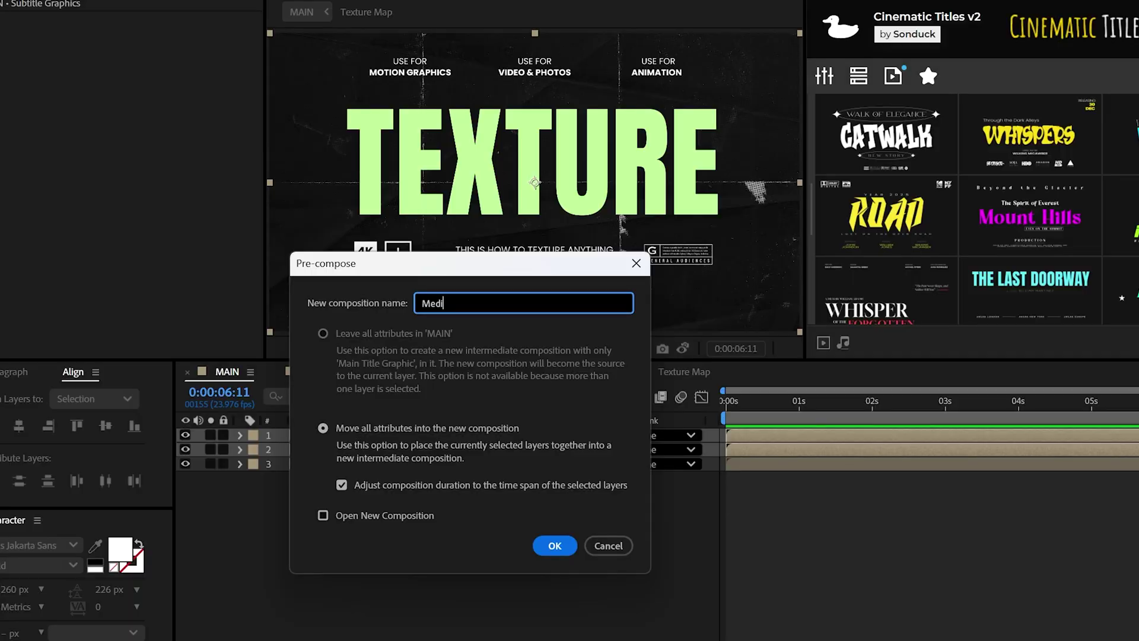
text(Media Here)
key(Return)
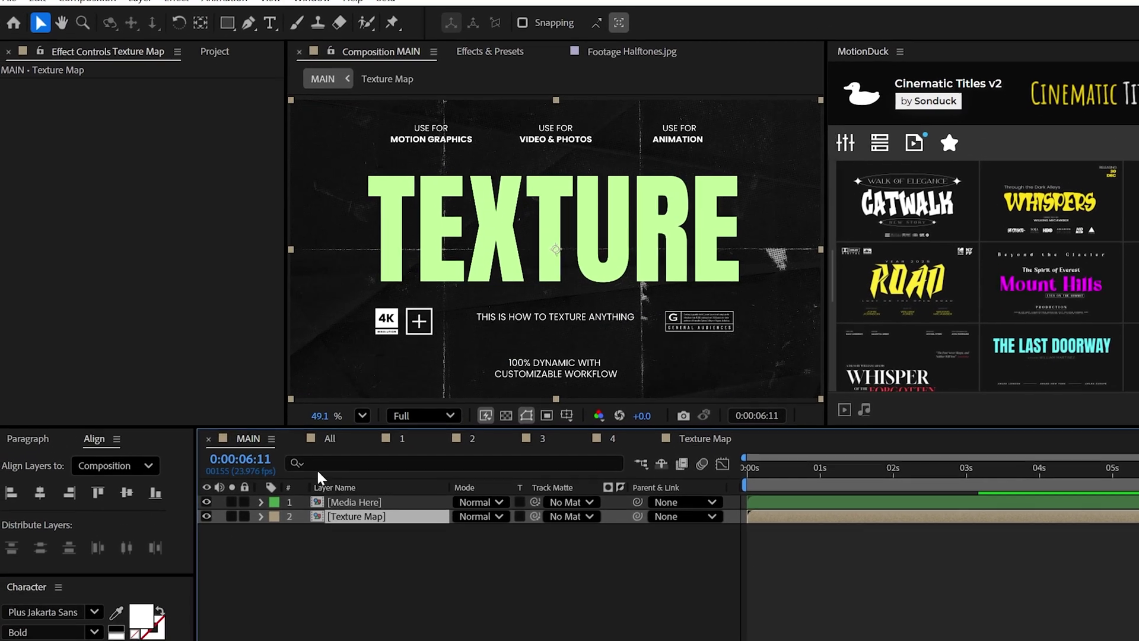
Step: Duplicate the Texture Map layer and use the lowest copy as a luma track matte for Media Here
click(40, 8)
click(80, 296)
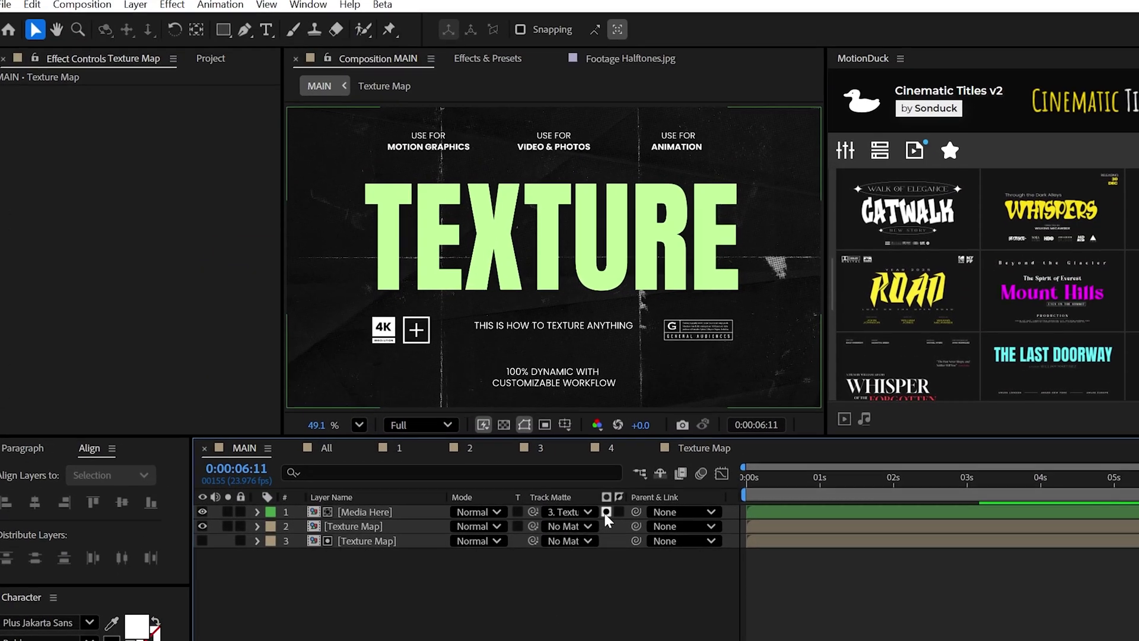
click(611, 433)
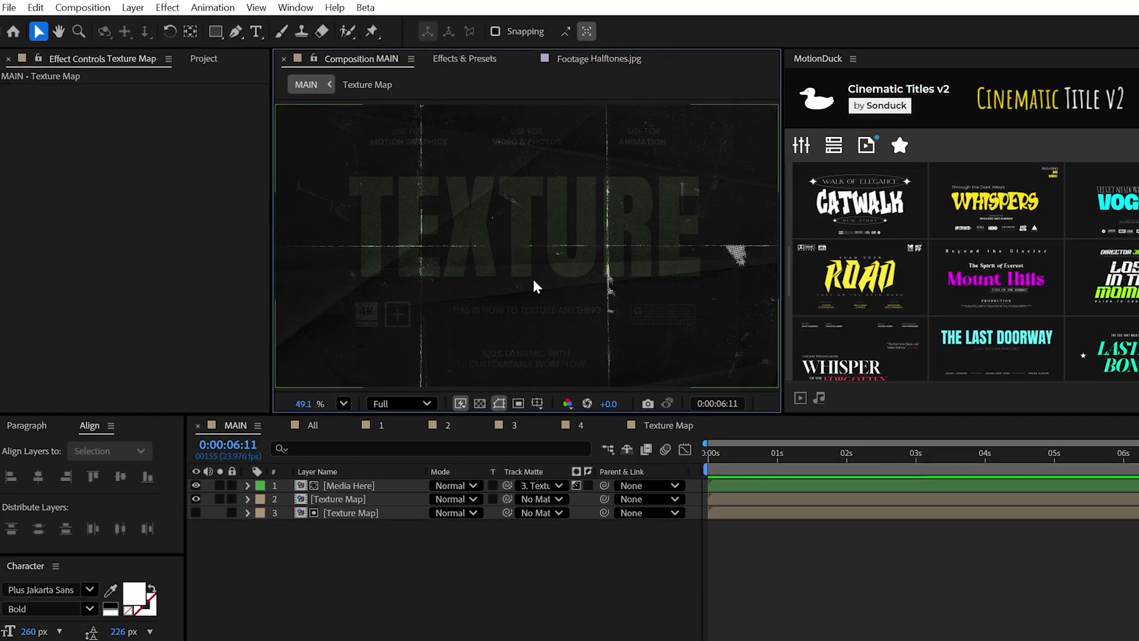
Step: Apply the Invert effect to the Texture Map layer that serves as the matte
click(443, 59)
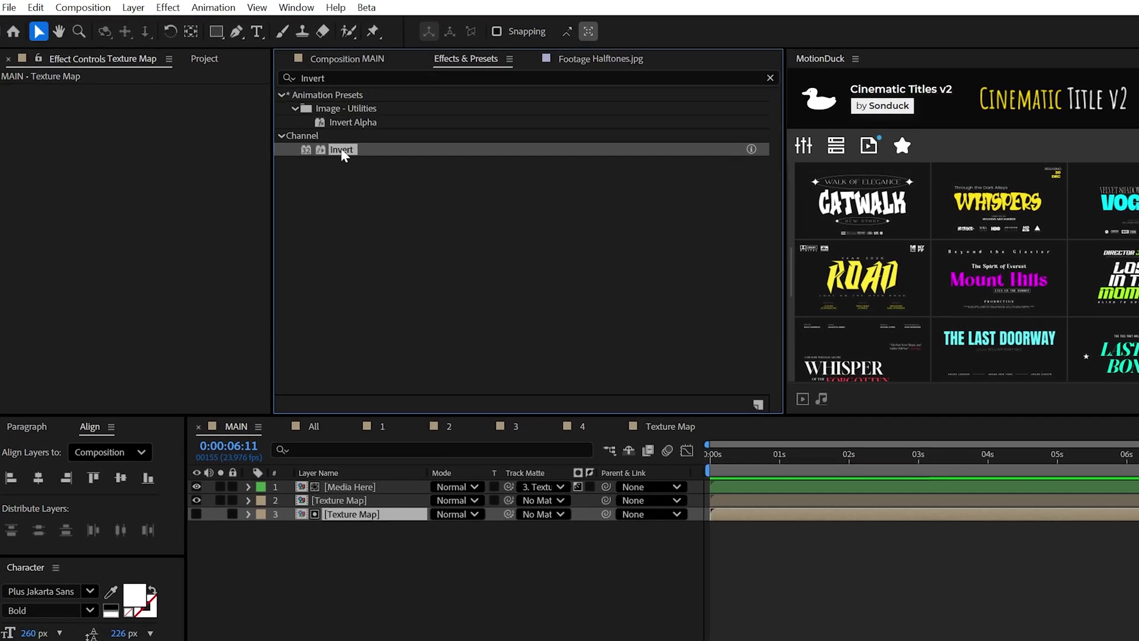
drag(361, 515, 362, 516)
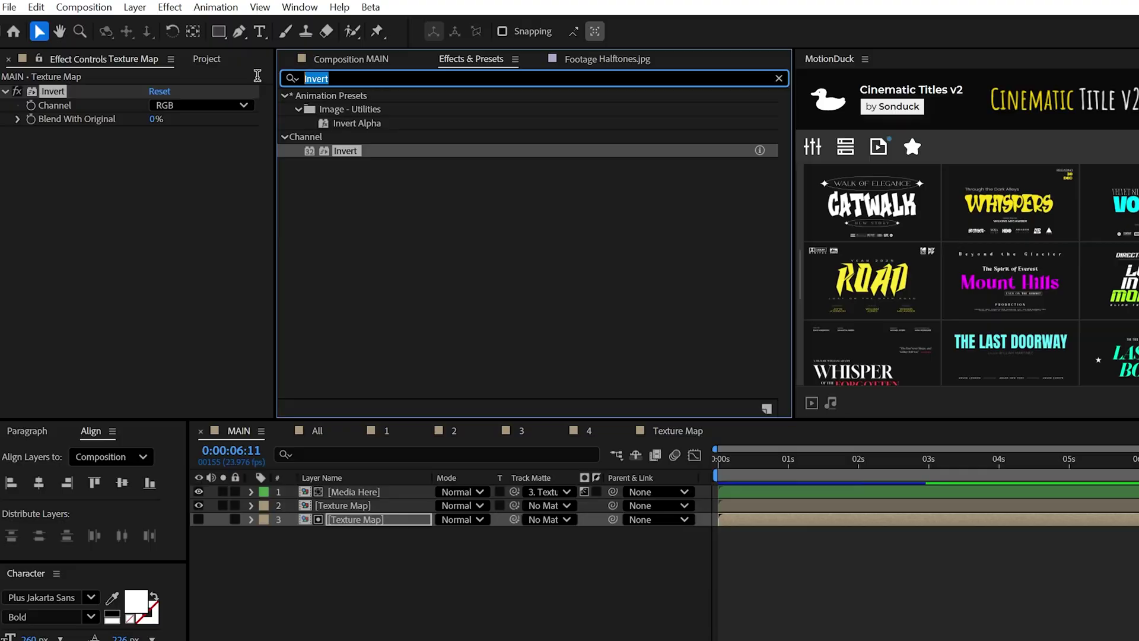
Step: Add a Curves effect with a steep high-contrast curve to the matte layer, and check the text with the background texture temporarily hidden
double_click(339, 155)
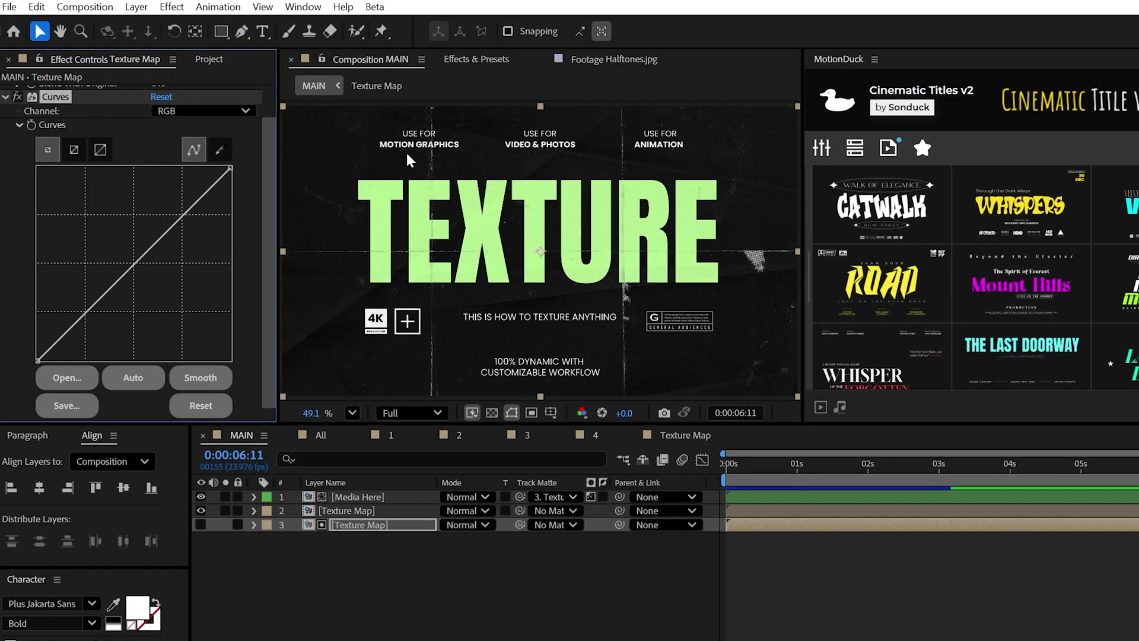
scroll(559, 215, up, 2)
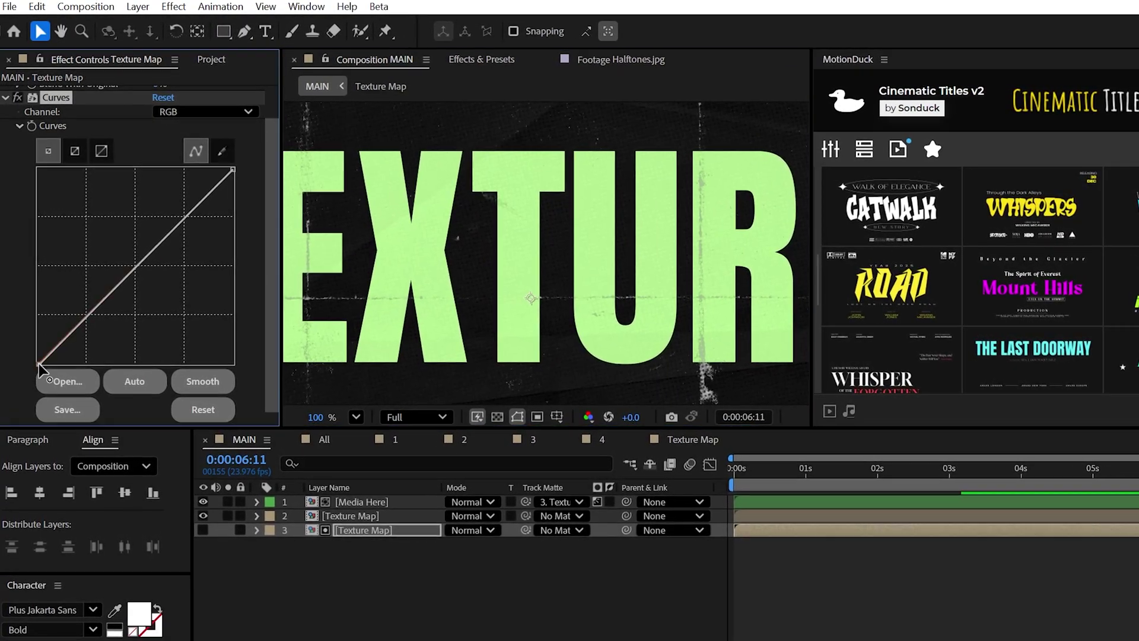
drag(39, 366, 136, 393)
drag(232, 172, 213, 174)
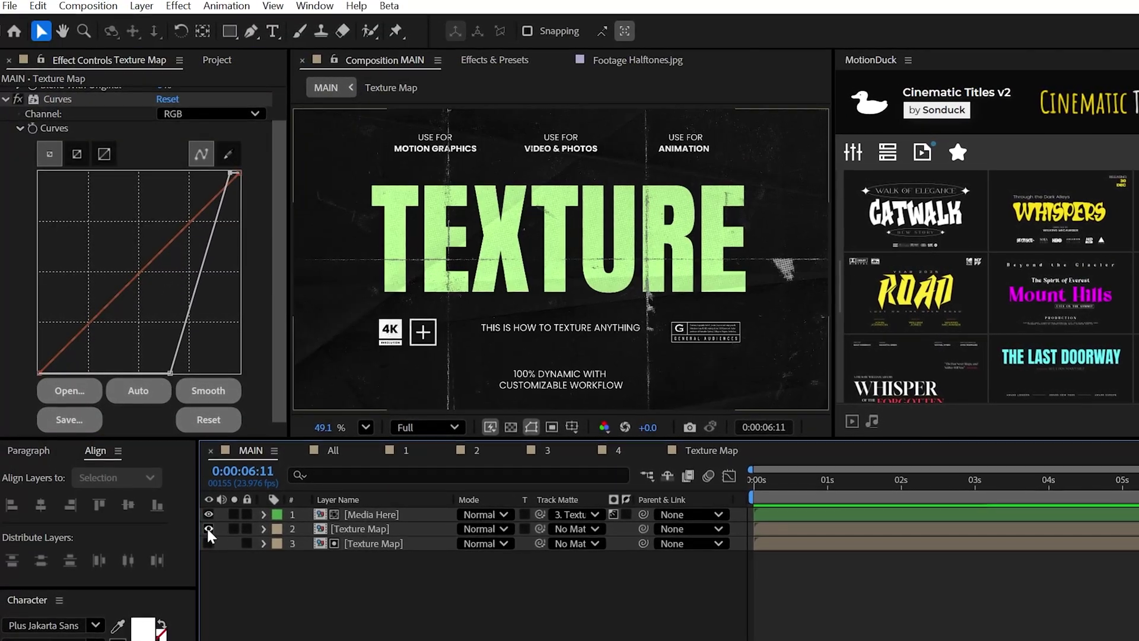
click(209, 529)
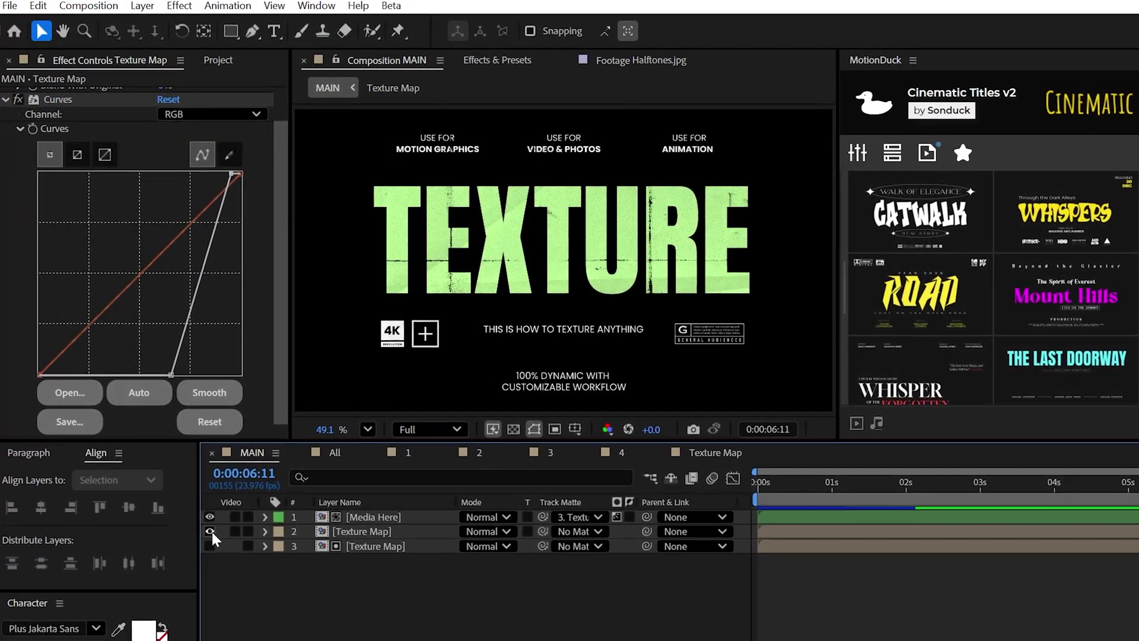
click(211, 531)
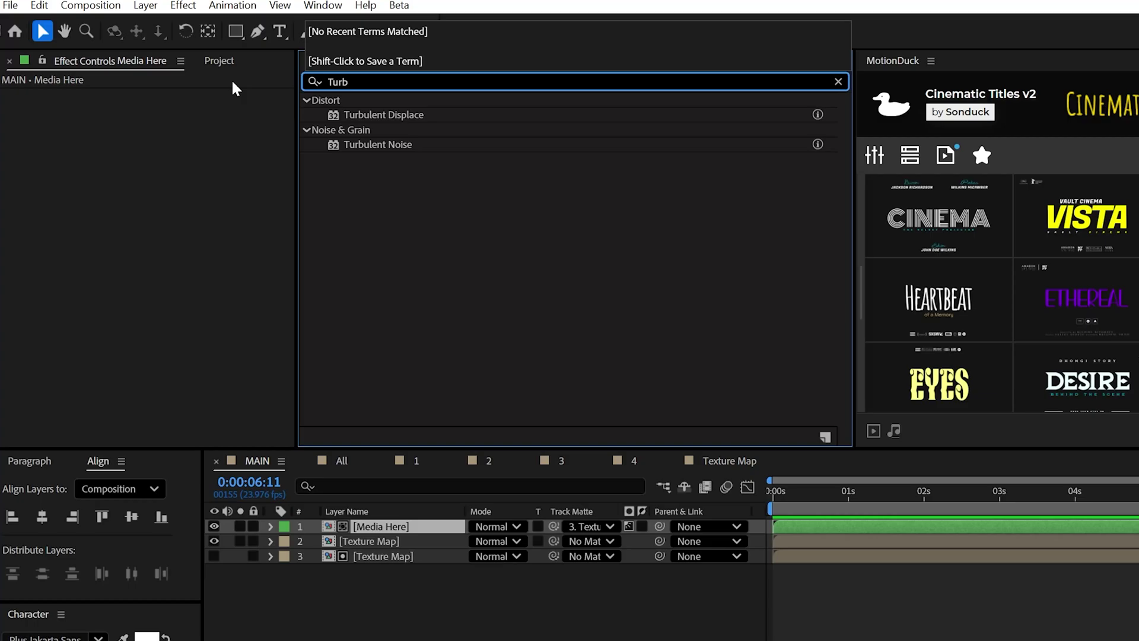
Step: Apply the Turbulent Displace effect to the Media Here layer
drag(332, 542, 369, 526)
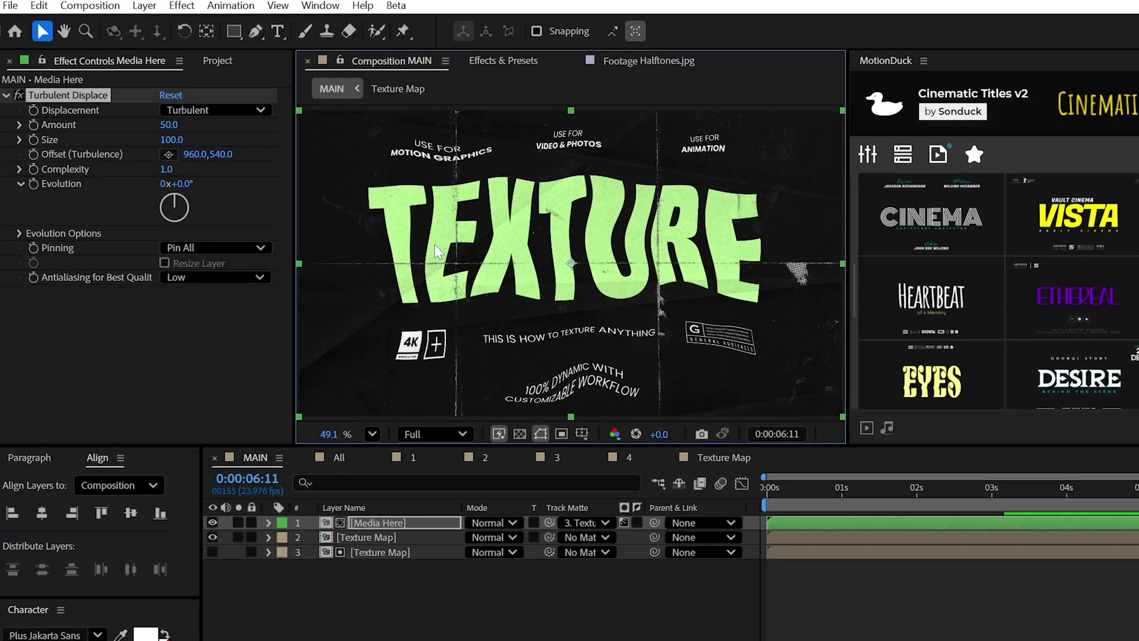
Step: Set Turbulent Displace's Size to 2 and Complexity to 10, and animate Evolution with the expression time*800
scroll(436, 252, up, 3)
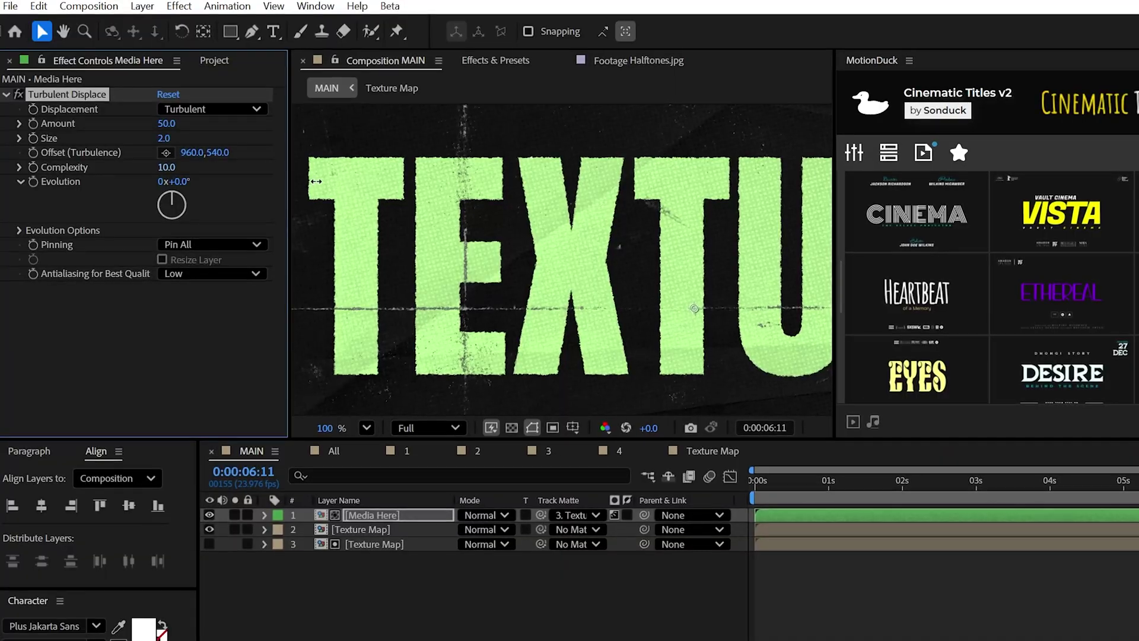
alt+click(33, 181)
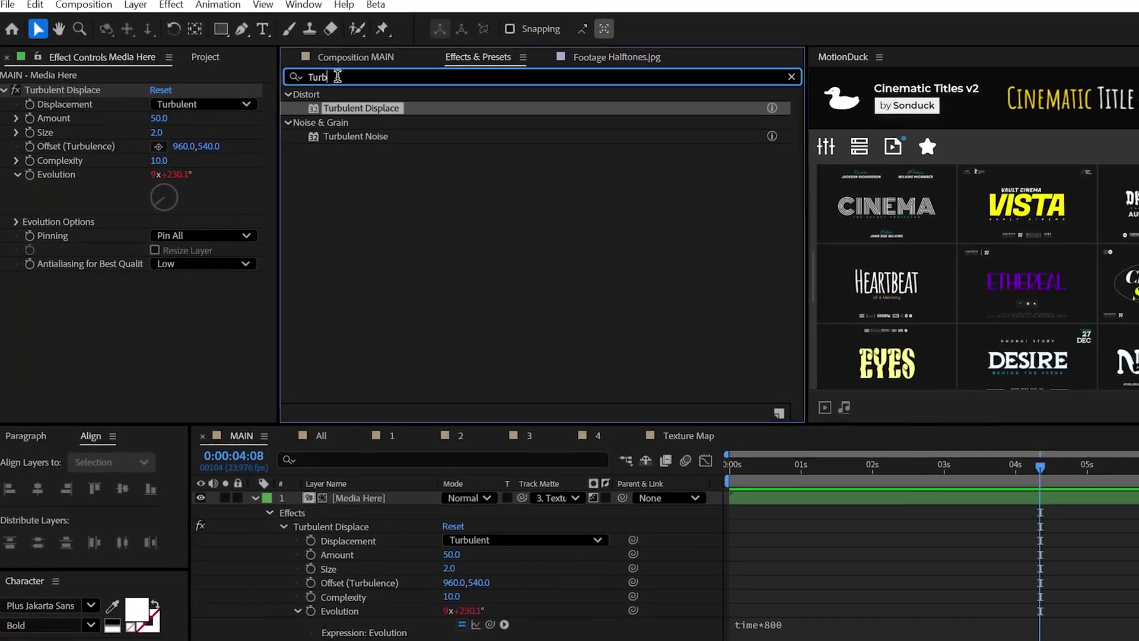
Step: Apply the Displacement Map effect to Media Here, using layer 3 Texture Map with Effects & Masks as the map source
double_click(337, 76)
text(Displace)
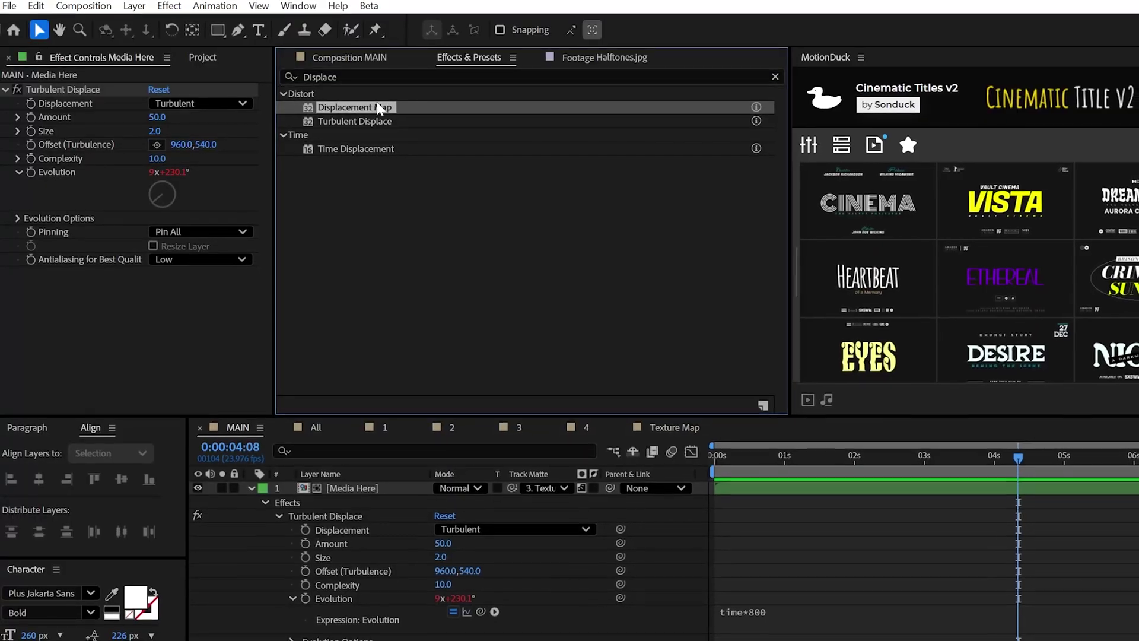
double_click(378, 108)
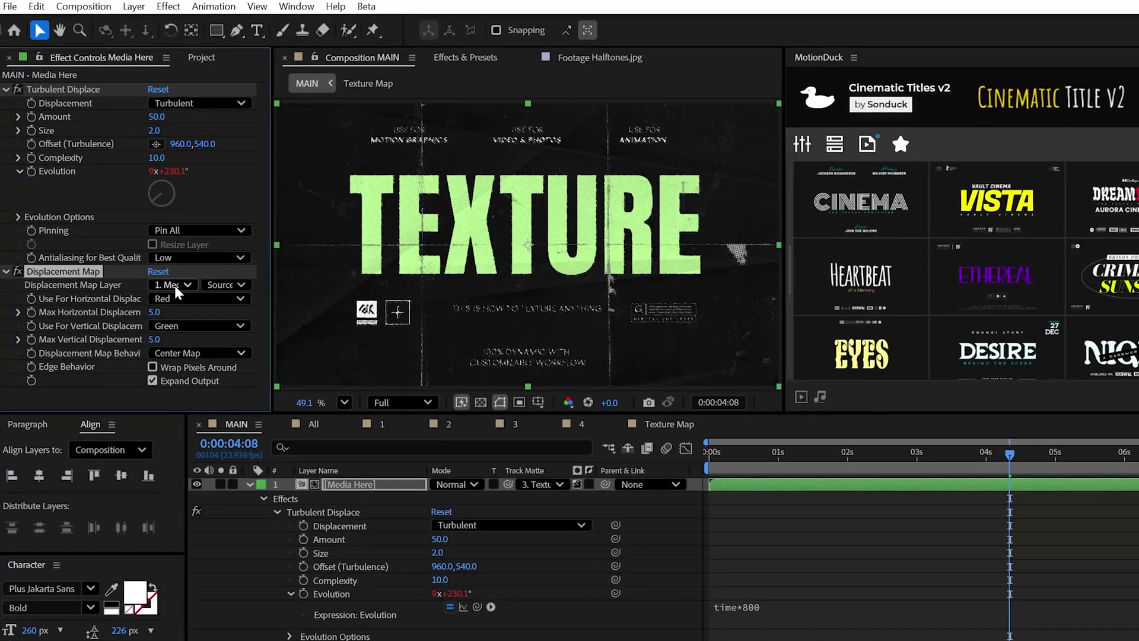
click(174, 286)
click(202, 367)
click(227, 286)
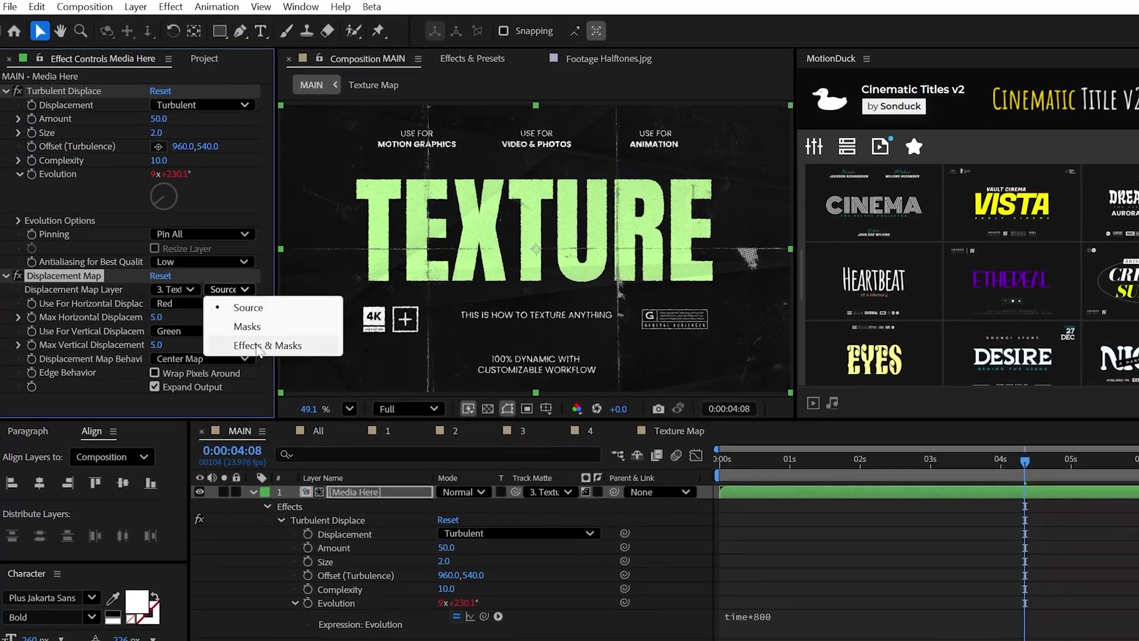
click(249, 345)
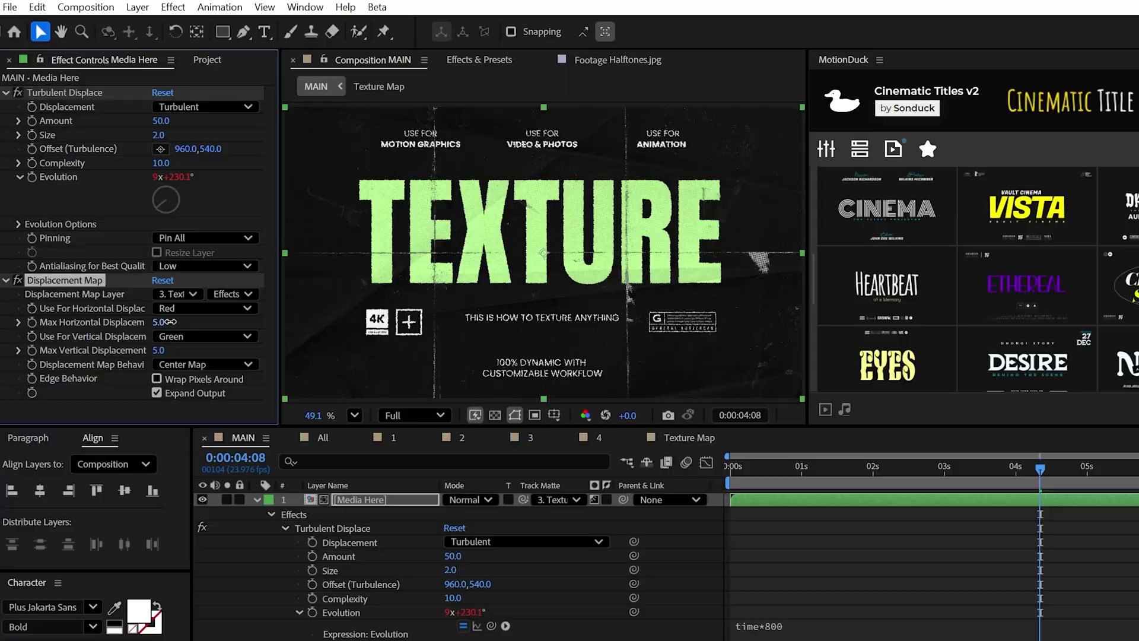
Step: Set the Displacement Map's maximum horizontal and vertical displacement to 10, and inspect the roughened text up close
mouse_move(158, 319)
mouse_down()
mouse_move(220, 321)
mouse_move(162, 325)
mouse_up()
click(162, 325)
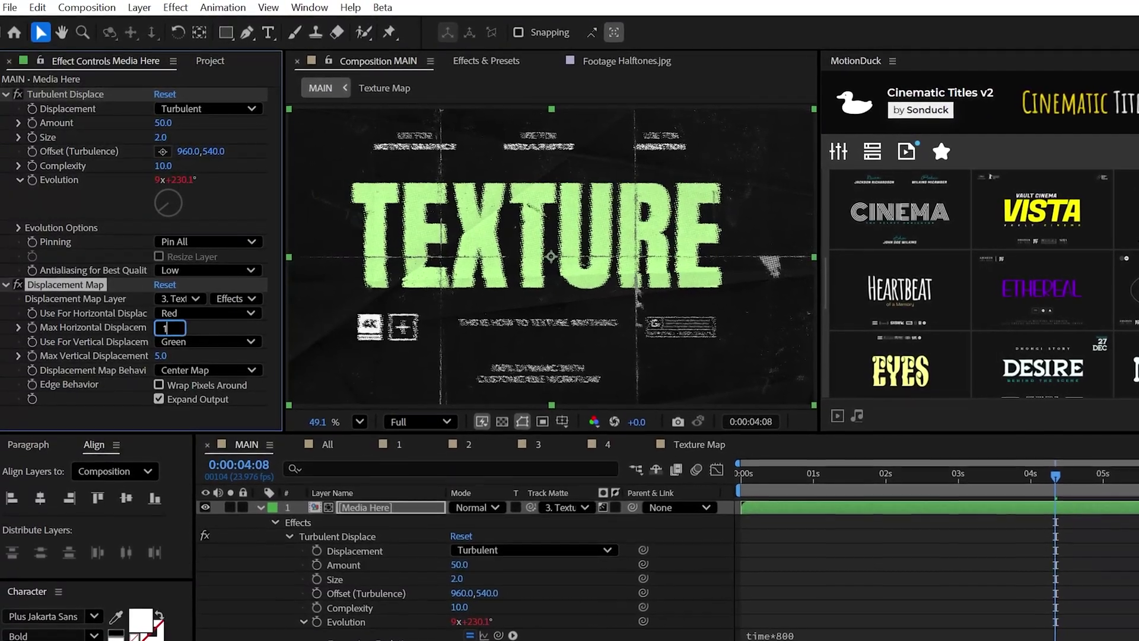
text(10.)
key(Tab)
text(10)
key(Return)
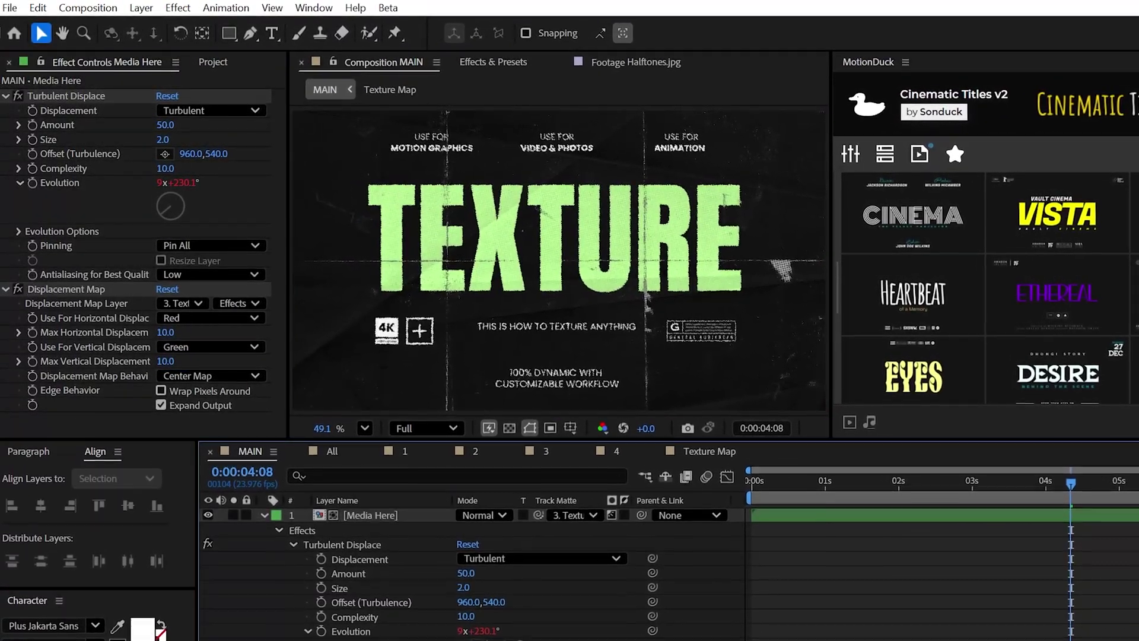
scroll(468, 356, up, 5)
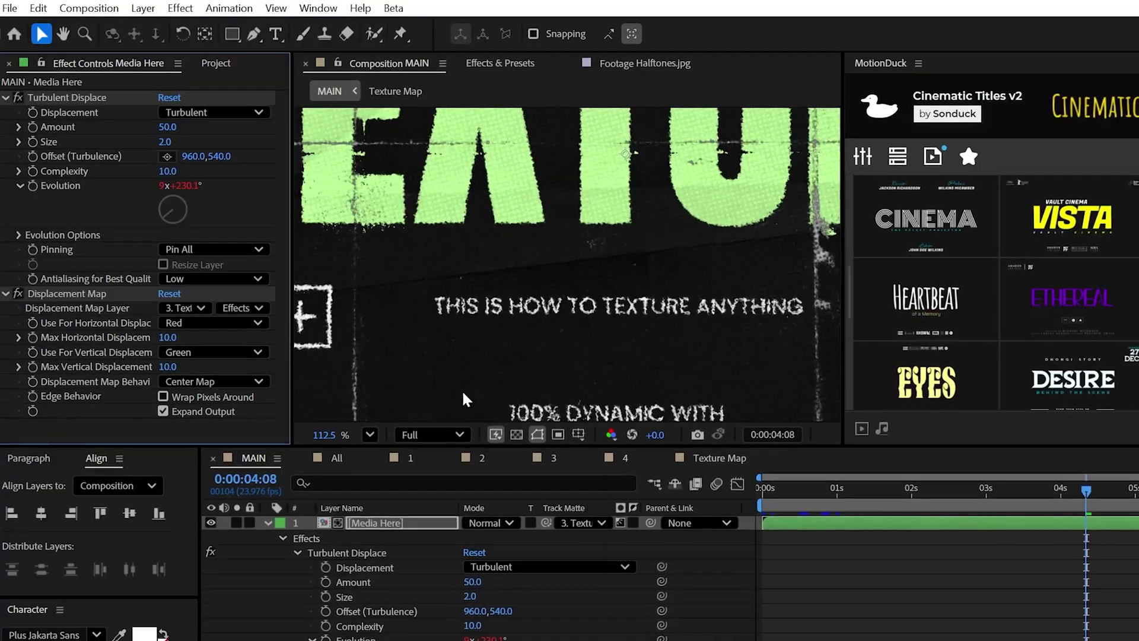
click(373, 438)
click(382, 465)
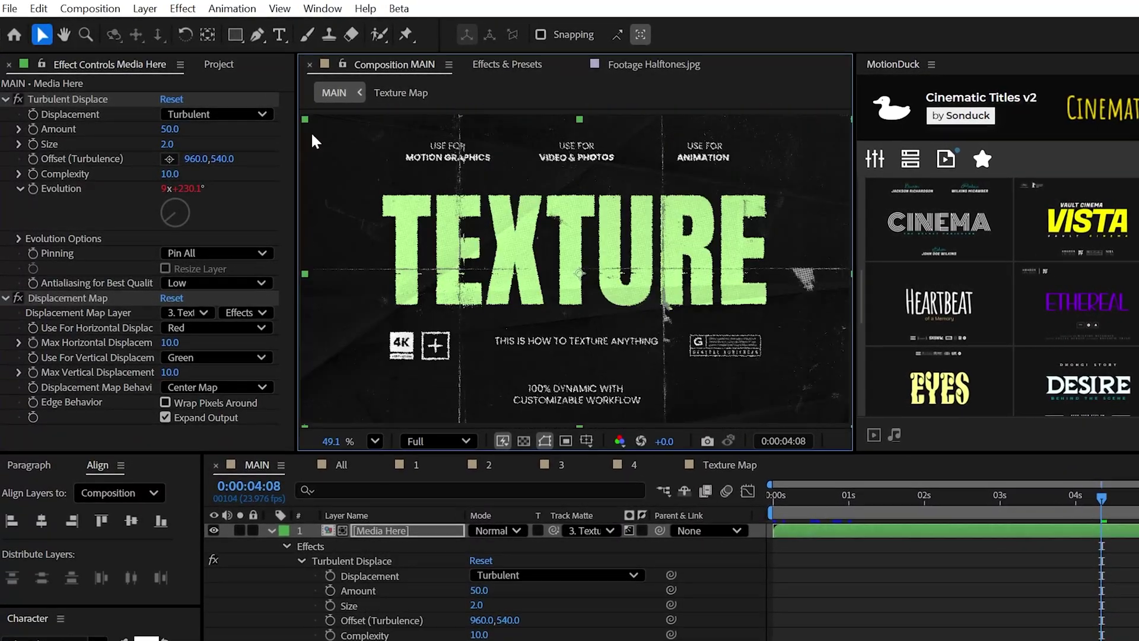
Step: Draw a rectangular mask around the TEXTURE title on Media Here and add Mask 1 as Turbulent Displace's mask reference
click(234, 36)
drag(351, 188, 811, 316)
click(305, 522)
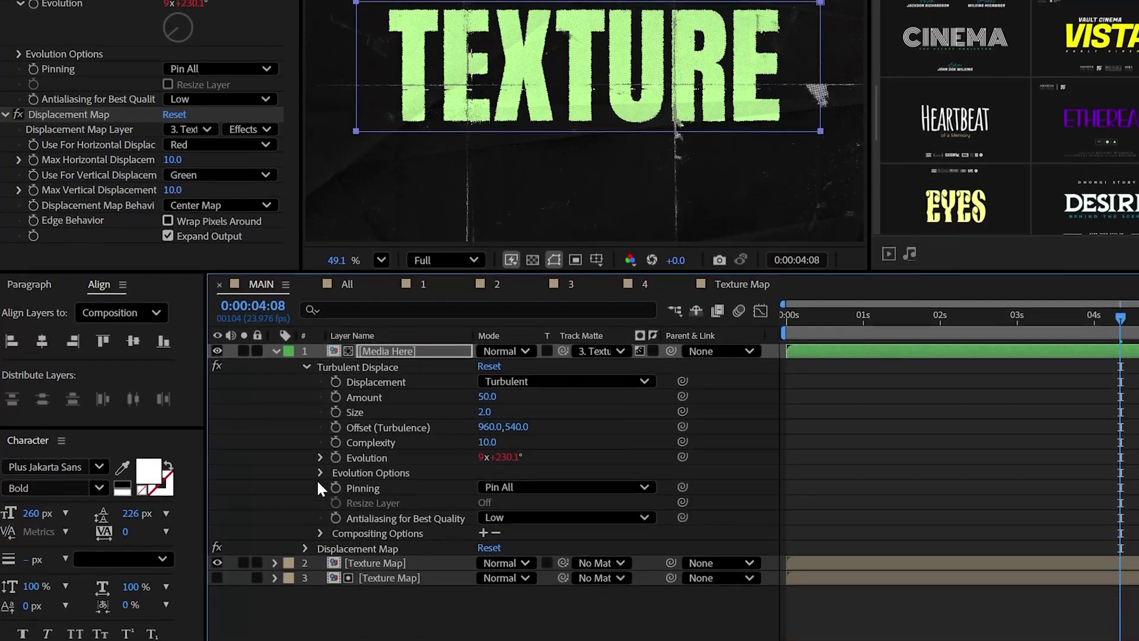
click(481, 529)
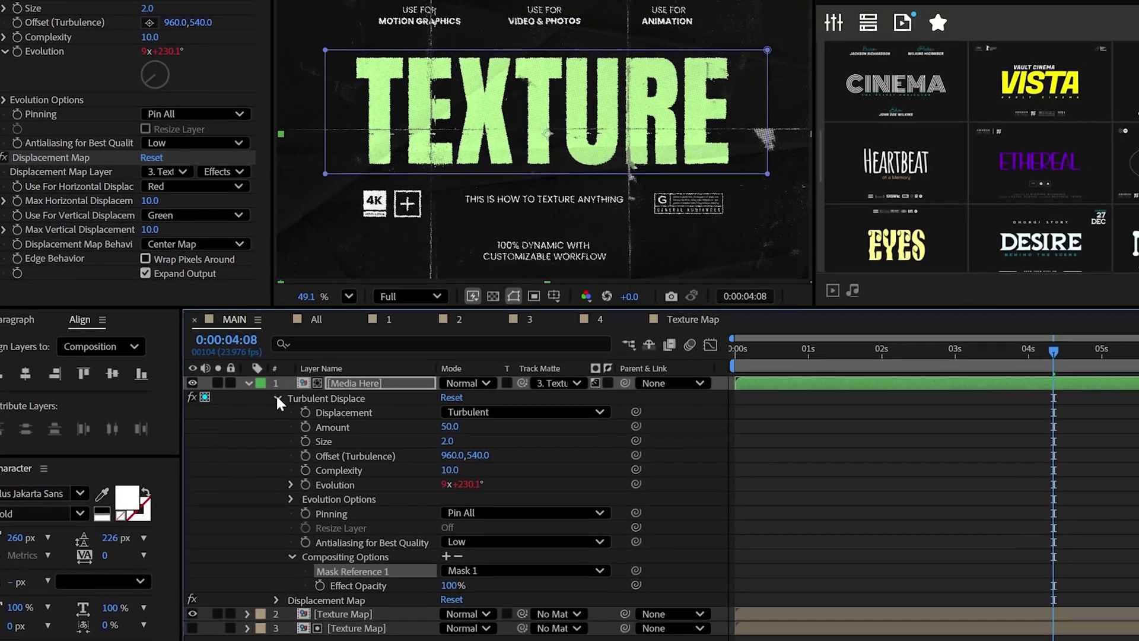
Step: Add the title mask as a reference in the Displacement Map's compositing options and preview the composition
click(277, 399)
click(277, 412)
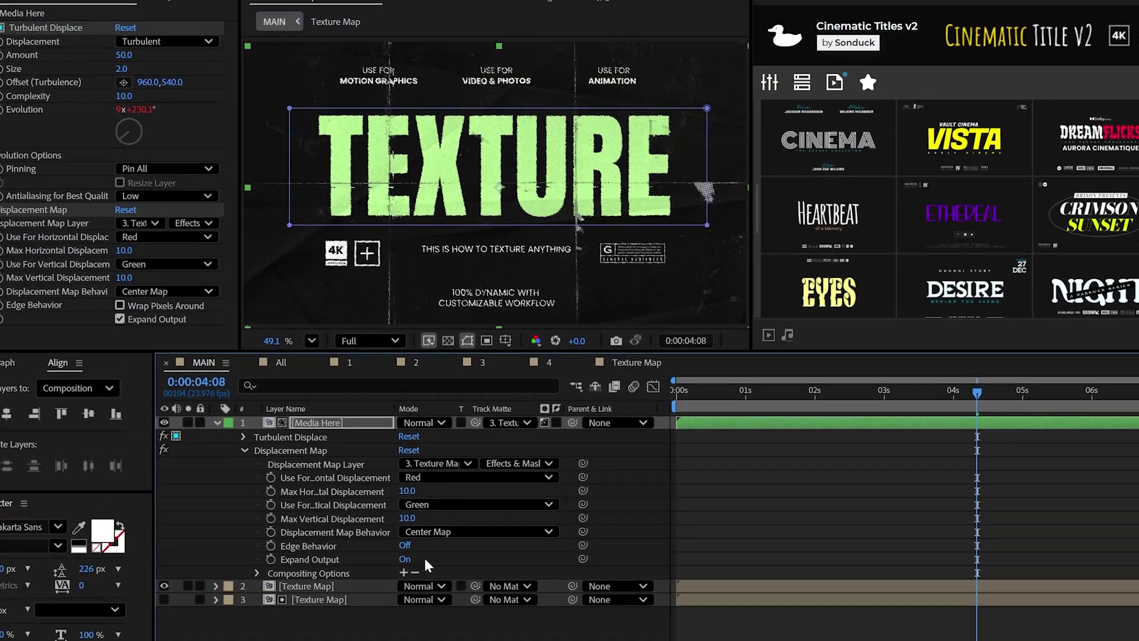
click(443, 541)
key(space)
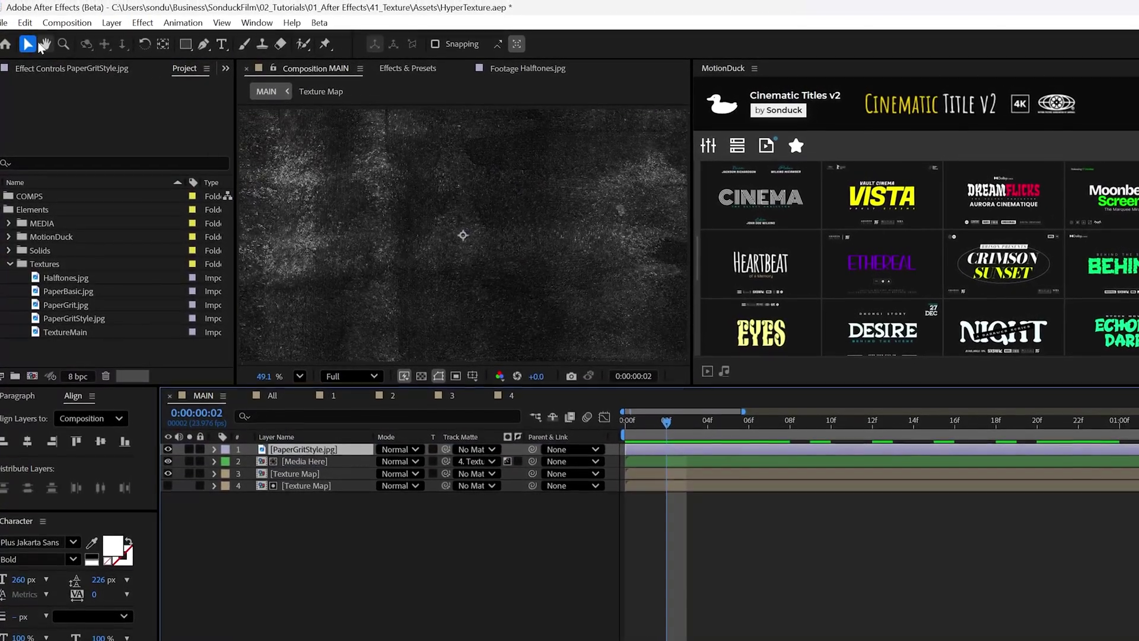
Step: Split the PaperGritStyle.jpg layer every two frames up to frame 12, leaving six two-frame segments
click(85, 288)
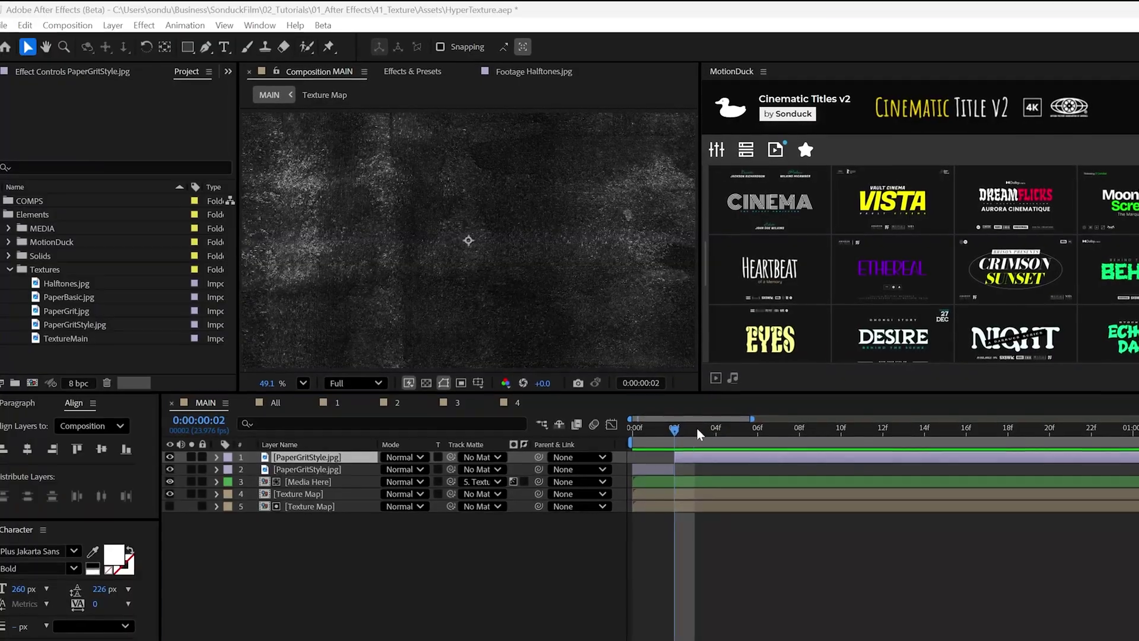
click(714, 428)
key(ctrl+shift+d)
click(754, 429)
key(ctrl+shift+d)
click(794, 431)
key(ctrl+shift+d)
click(849, 439)
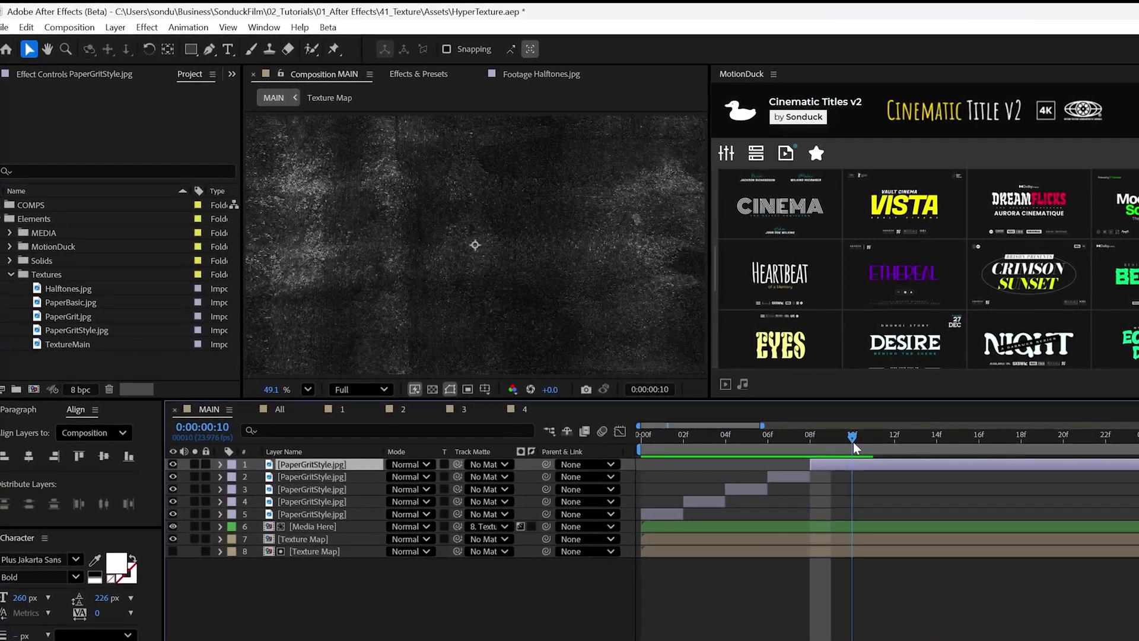
key(ctrl+shift+d)
click(891, 439)
key(ctrl+shift+d)
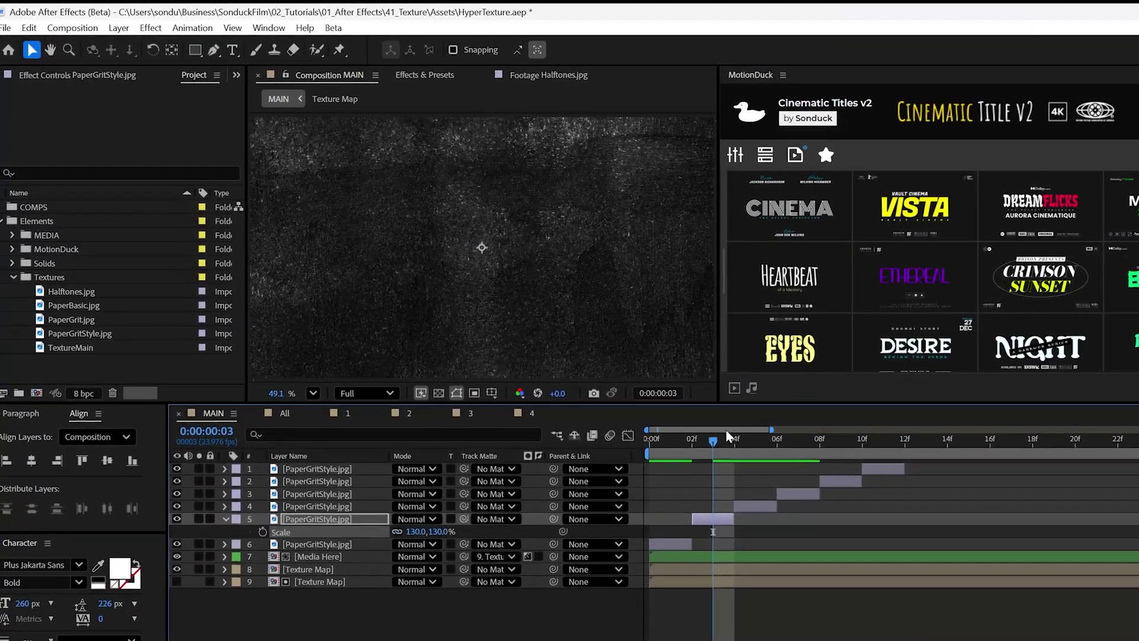
Step: Scale the second PaperGritStyle.jpg segment to 130% and the third segment to 221%
click(756, 439)
click(750, 506)
key(s)
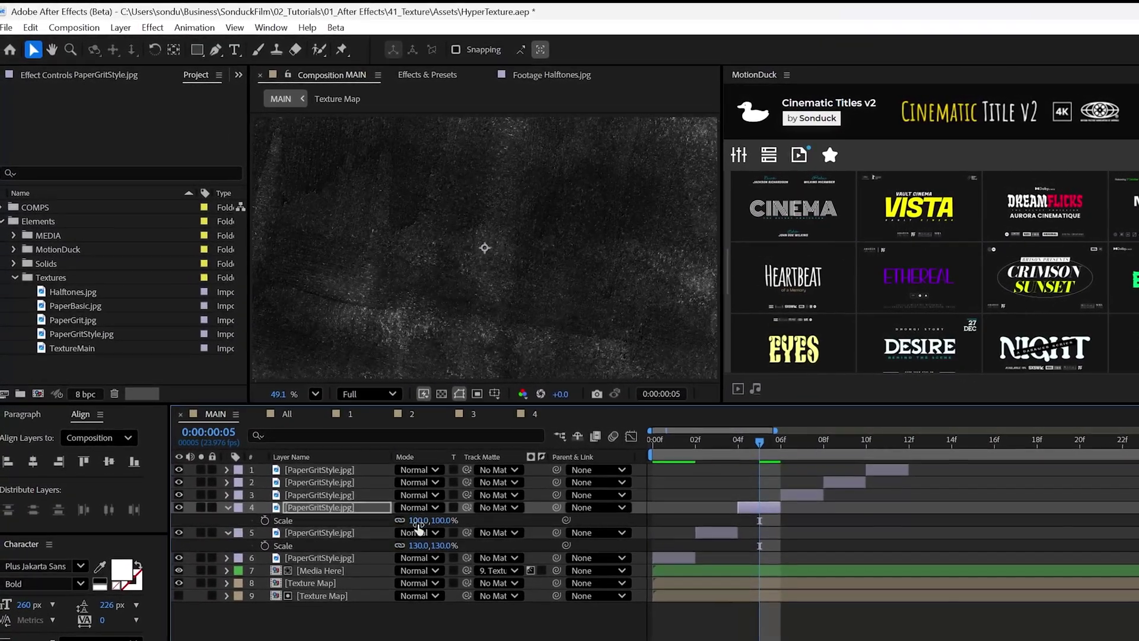
drag(418, 520, 475, 522)
Step: Rotate the fourth PaperGritStyle.jpg segment to 254° and the fifth to -51°, and vary the scale of the sixth
click(797, 439)
click(791, 494)
key(r)
drag(416, 507, 534, 518)
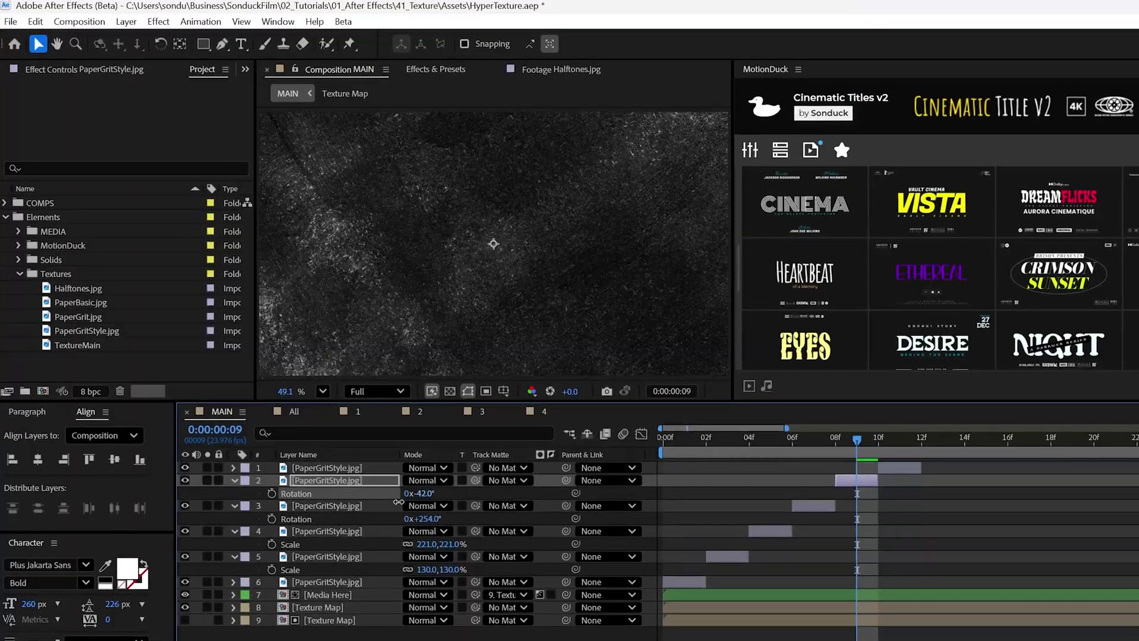
click(900, 438)
click(899, 467)
drag(398, 501, 429, 480)
key(s)
Step: Pre-compose all six PaperGritStyle.jpg segments as Top Texture, adjusting the composition duration to the selected layers' time span
drag(901, 439, 663, 440)
click(327, 594)
shift+click(315, 470)
right_click(317, 467)
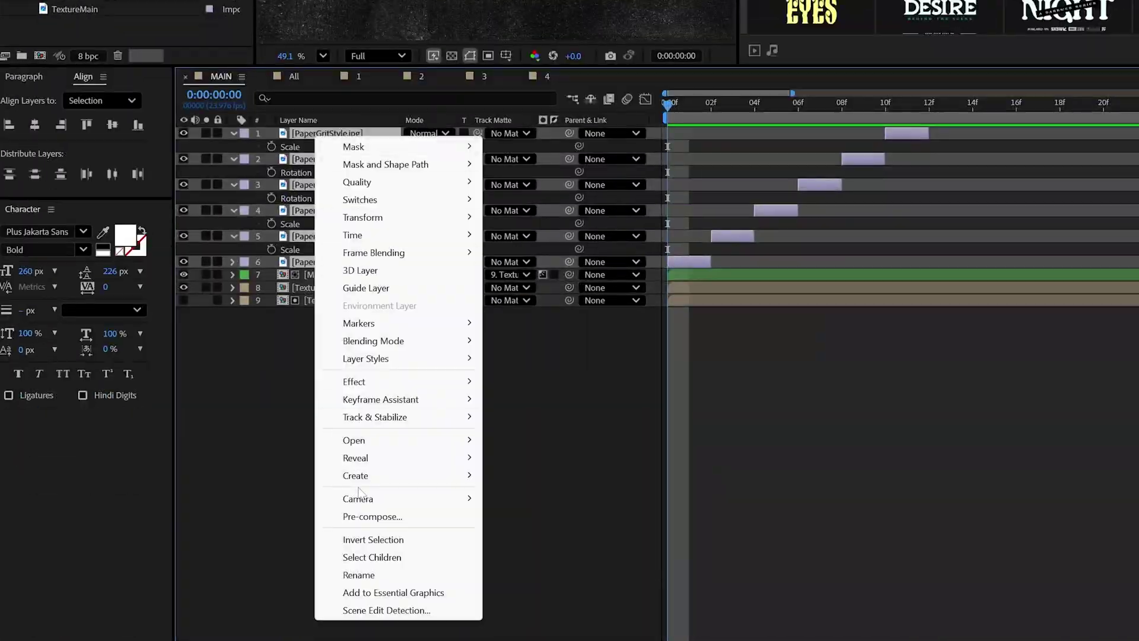
click(350, 635)
text(Top Texture)
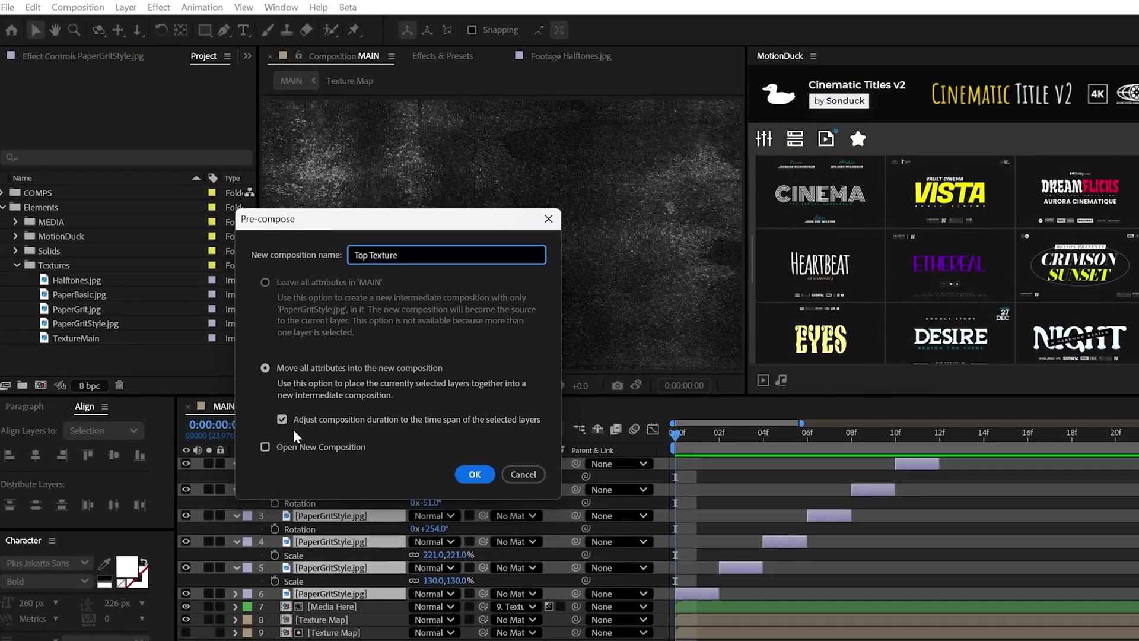
click(282, 419)
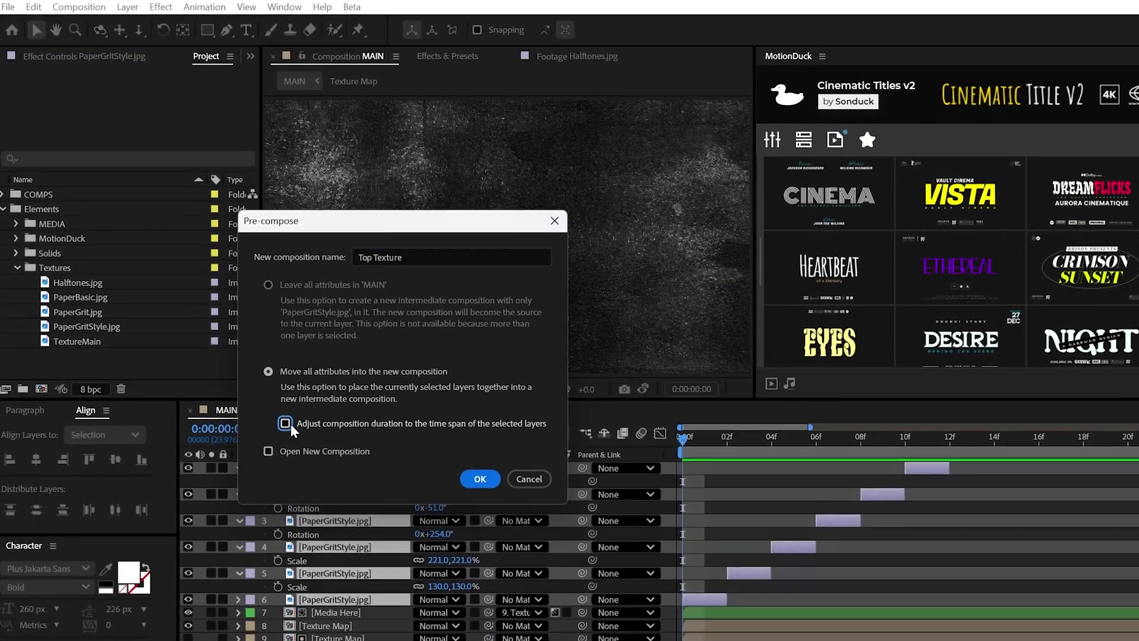
click(282, 419)
click(497, 492)
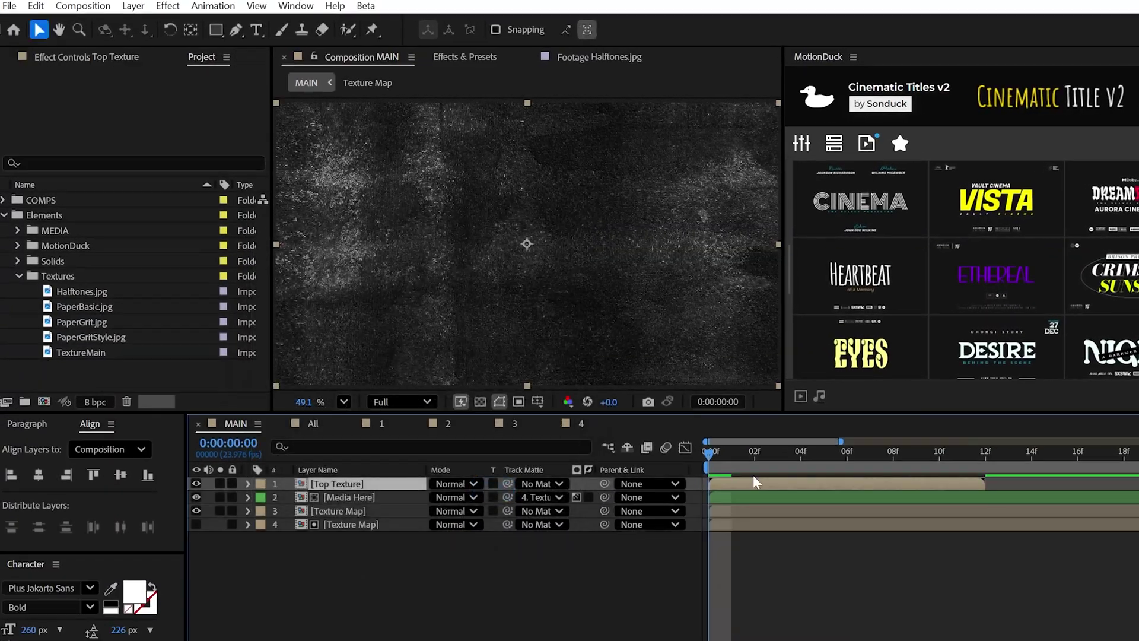
Step: Enable time remapping on the Top Texture layer, loop it with the expression loopOut(), and preview the result
right_click(314, 481)
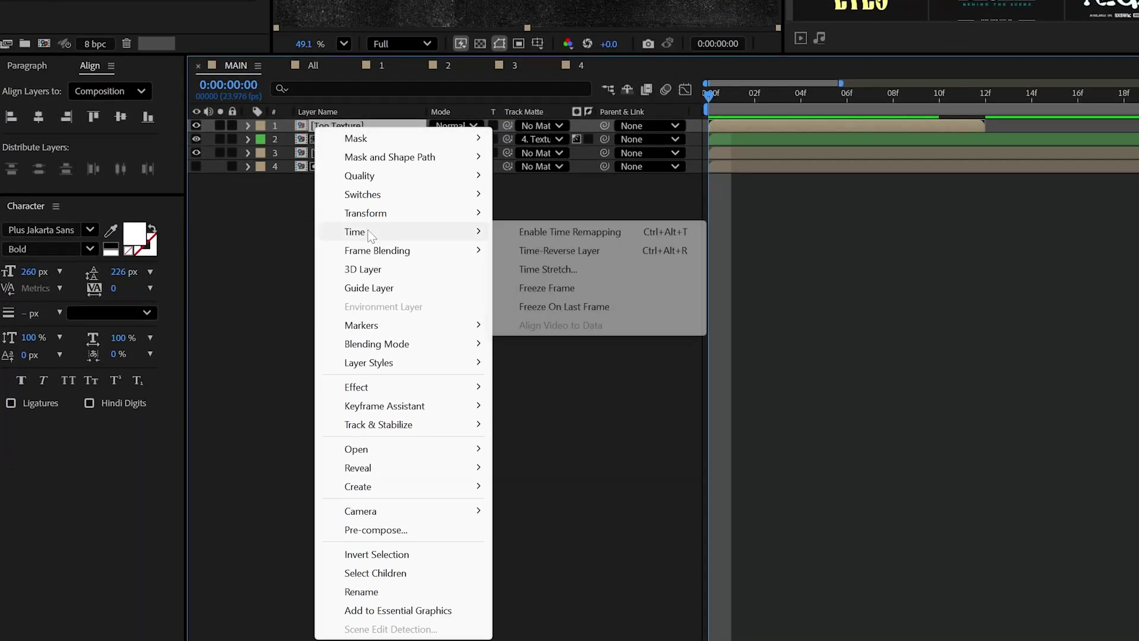
click(582, 233)
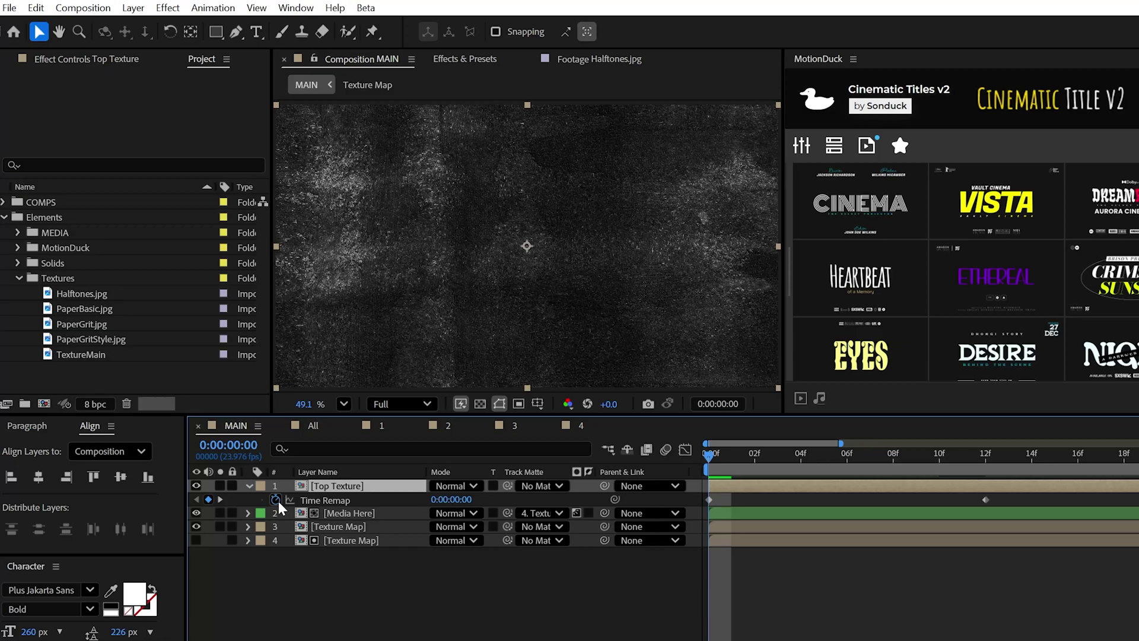
alt+click(276, 499)
text(loopO)
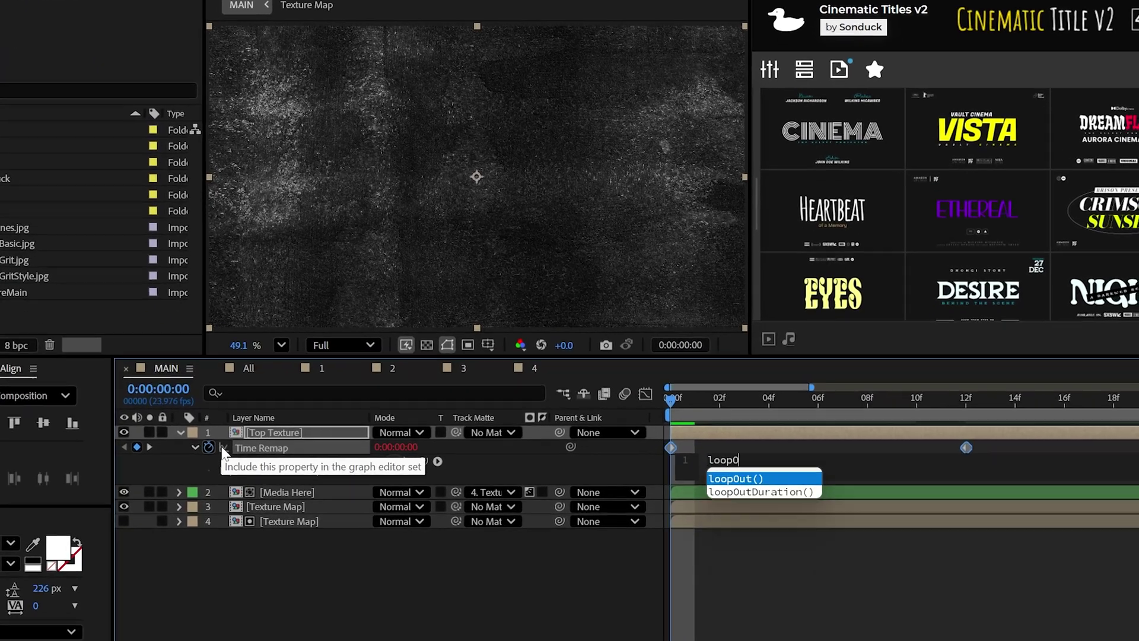
text(ut())
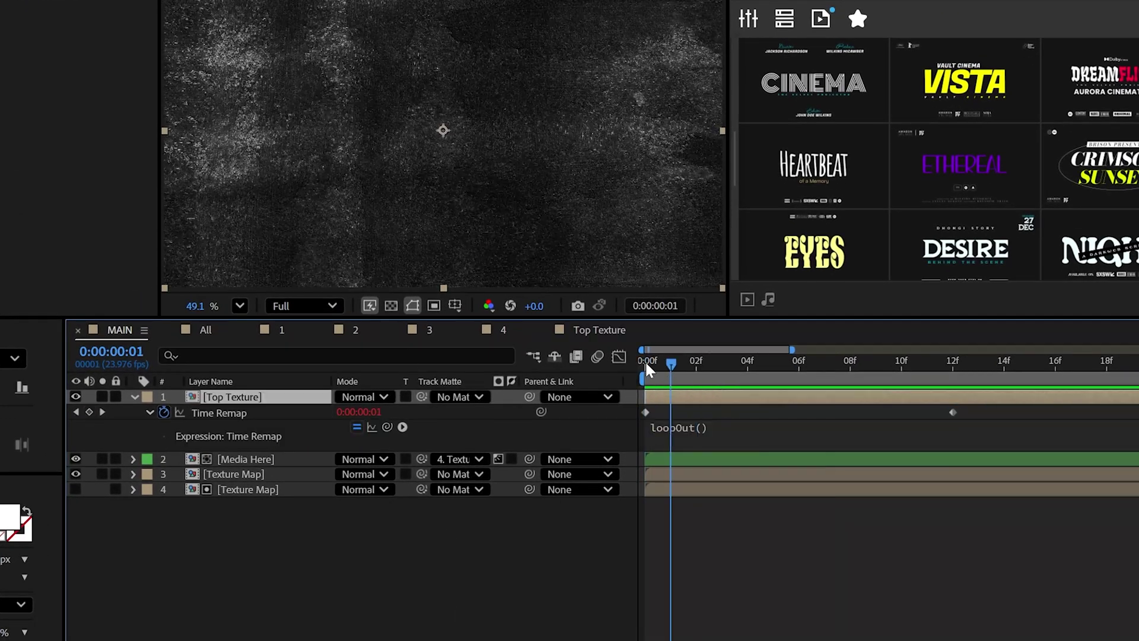
click(671, 398)
key(space)
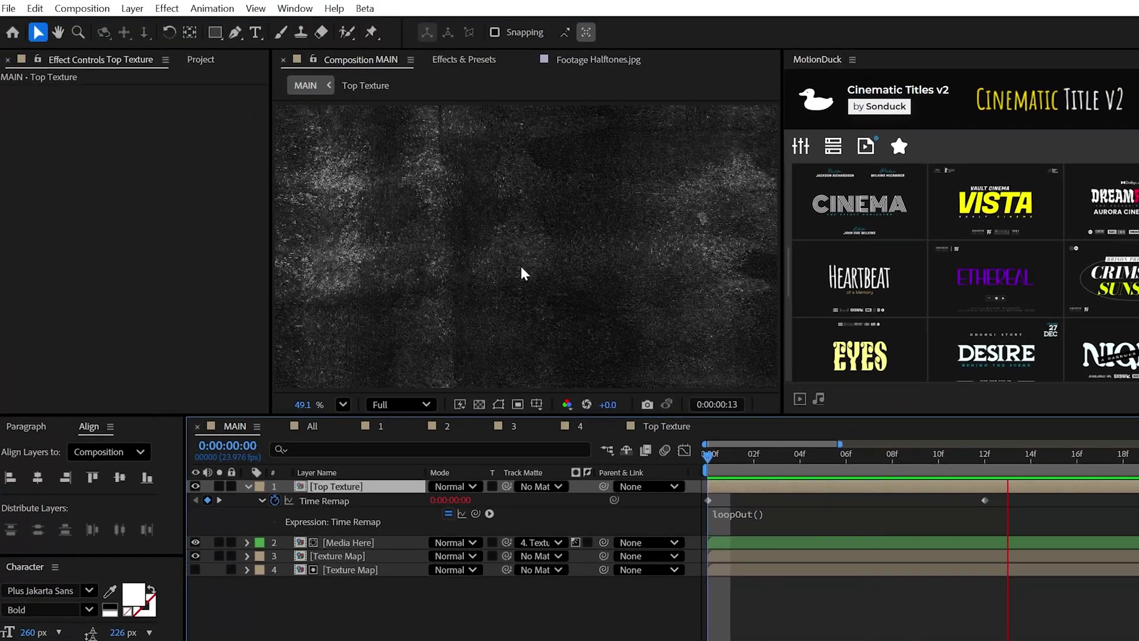
key(space)
Step: Check the segments inside Top Texture, move its end Time Remap keyframe in MAIN to about frame 17, and preview the loop
double_click(333, 486)
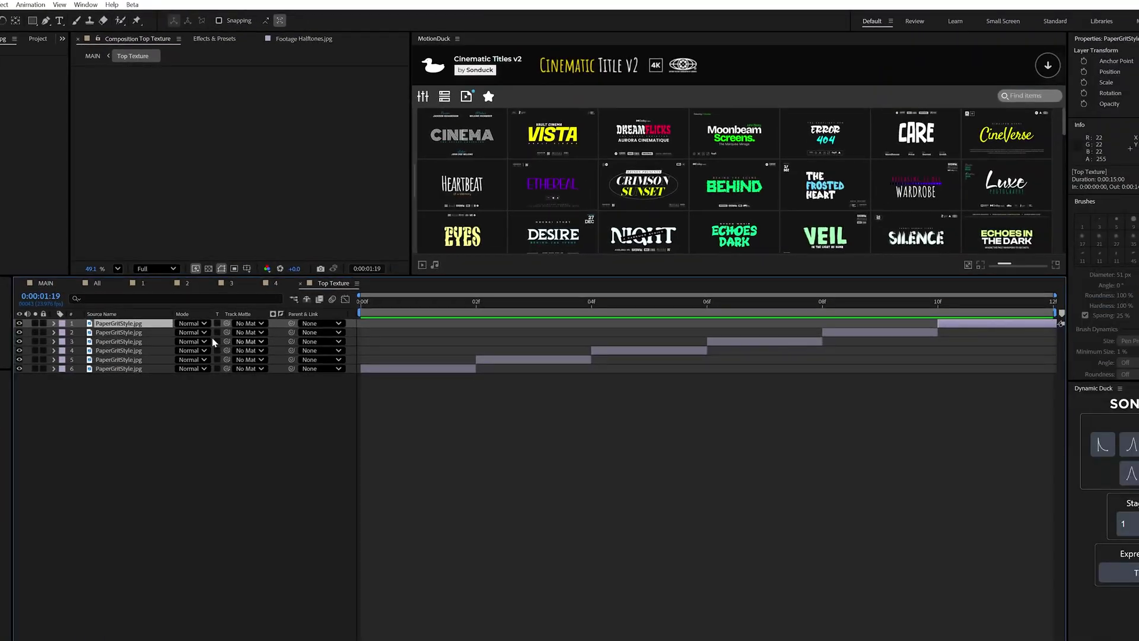
click(981, 303)
drag(132, 405, 133, 406)
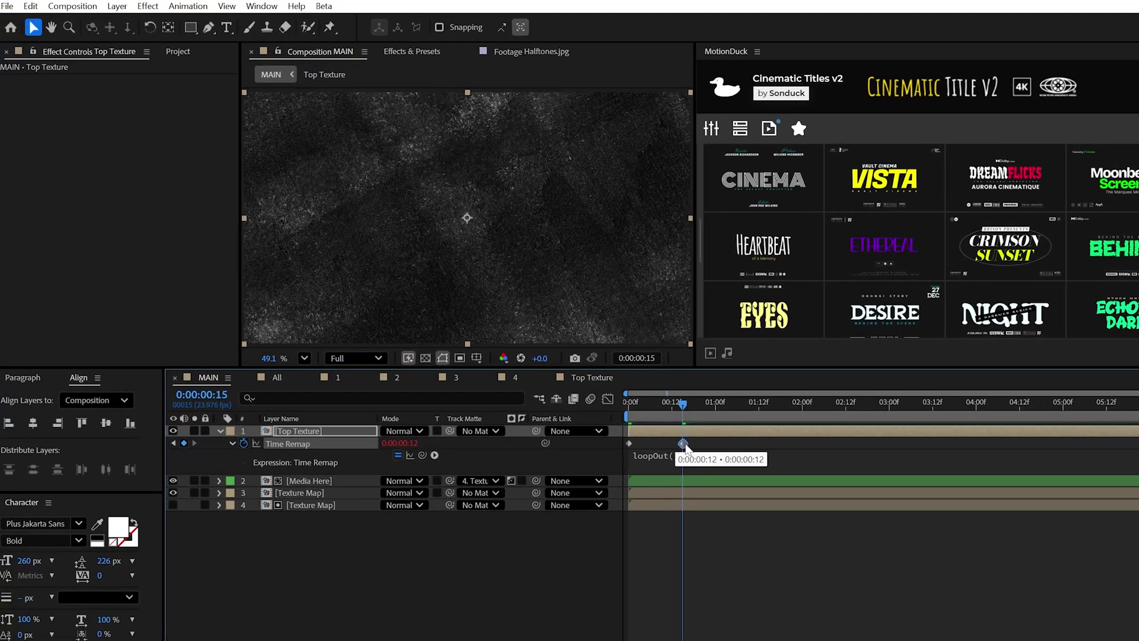
key(Home)
key(space)
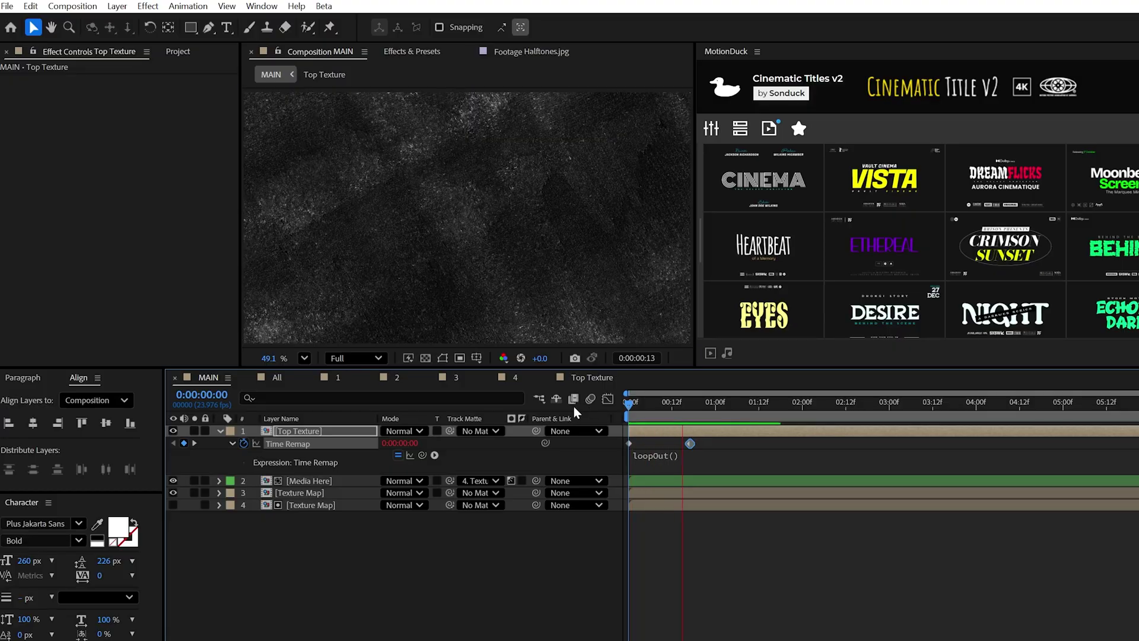
Step: Set the Top Texture layer's blending mode to Screen and add a Curves effect that deepens its blacks
click(403, 430)
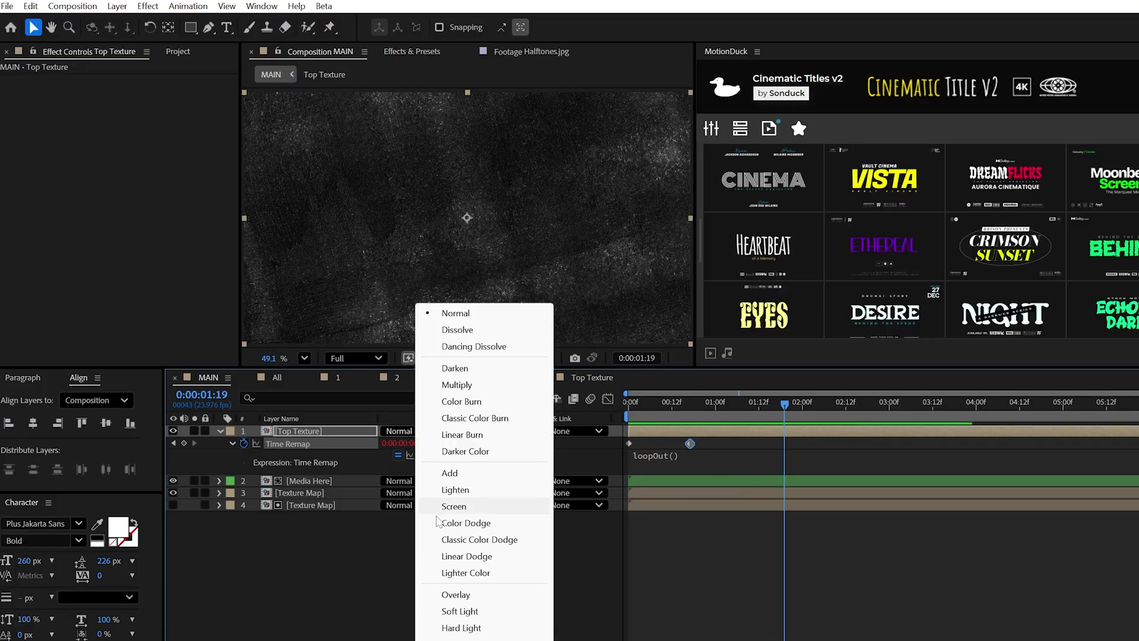
click(454, 506)
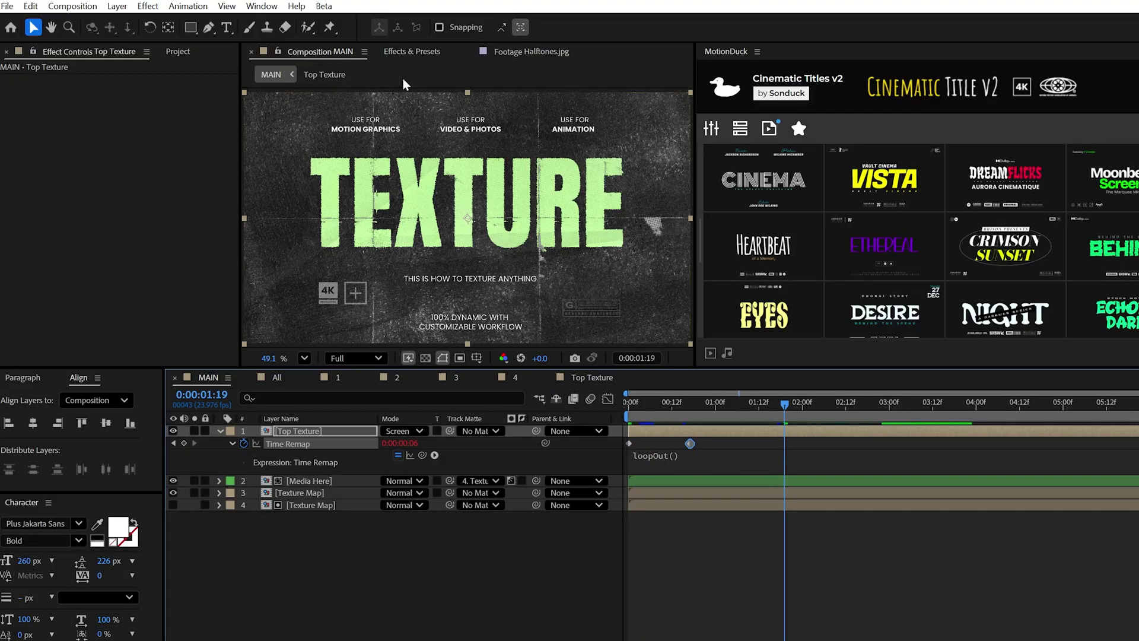
click(416, 53)
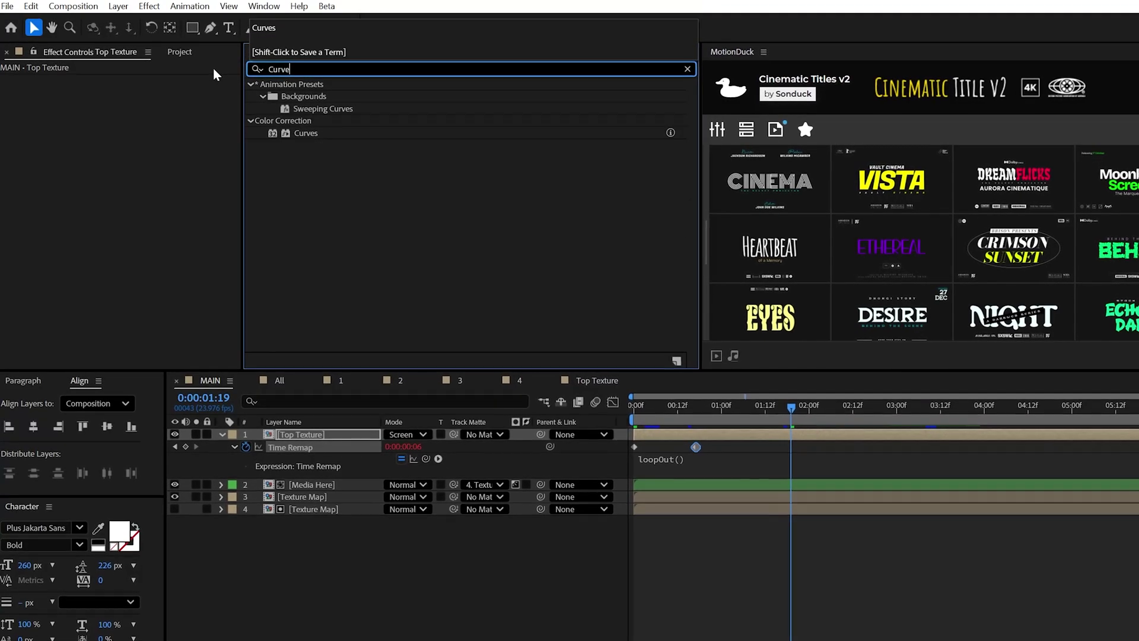
double_click(318, 134)
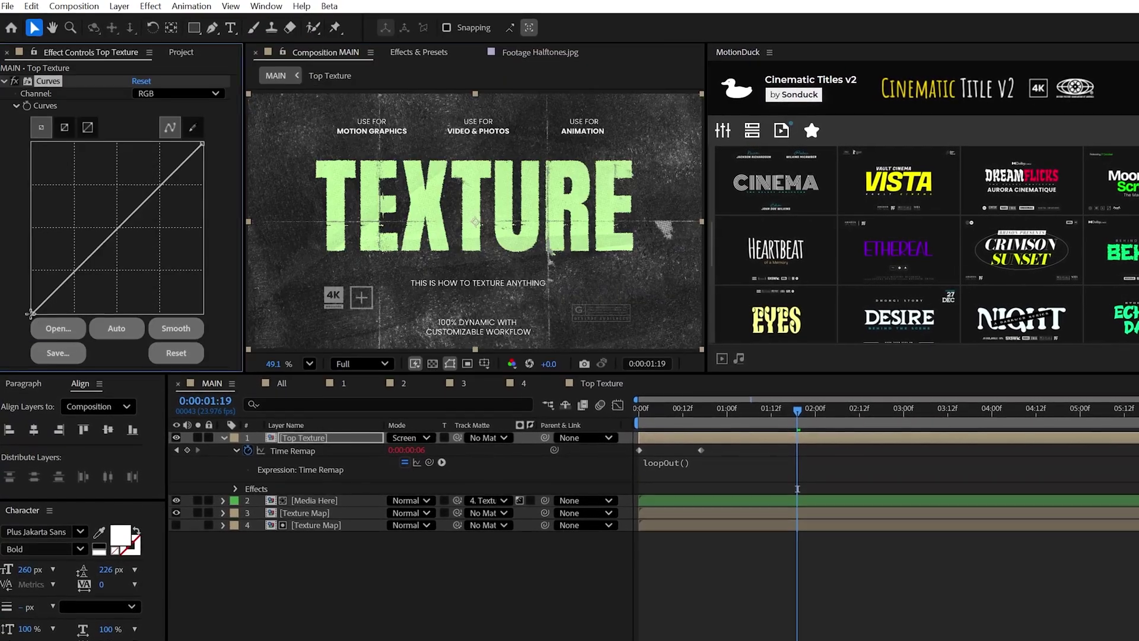
drag(32, 312, 89, 331)
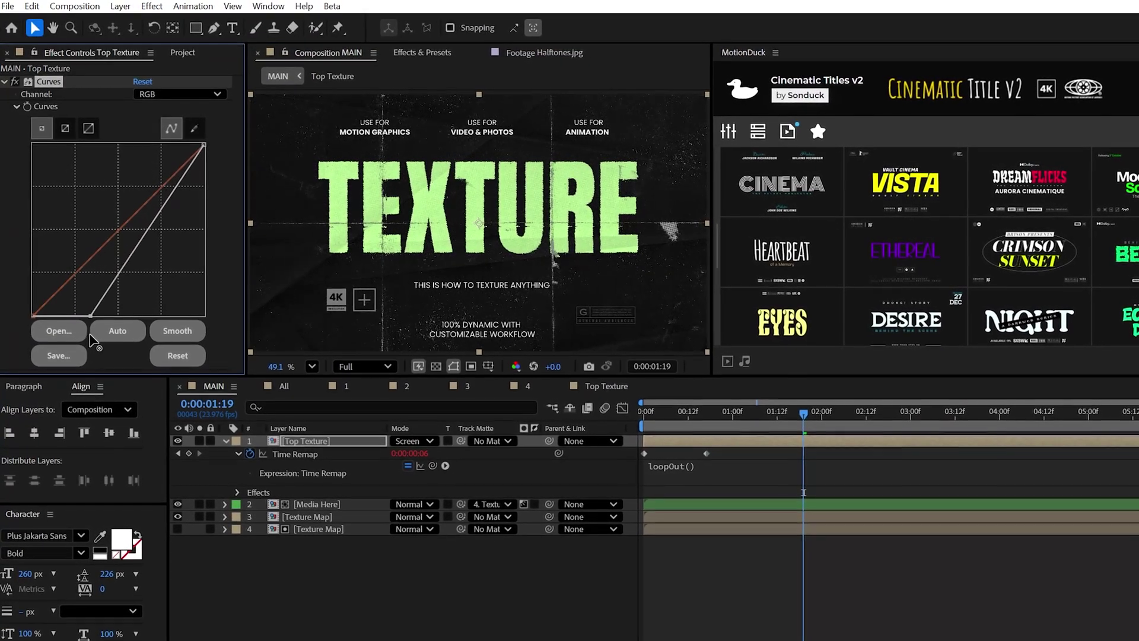
Step: Duplicate the Top Texture layer and set the upper copy's blending mode to Multiply
key(ctrl+d)
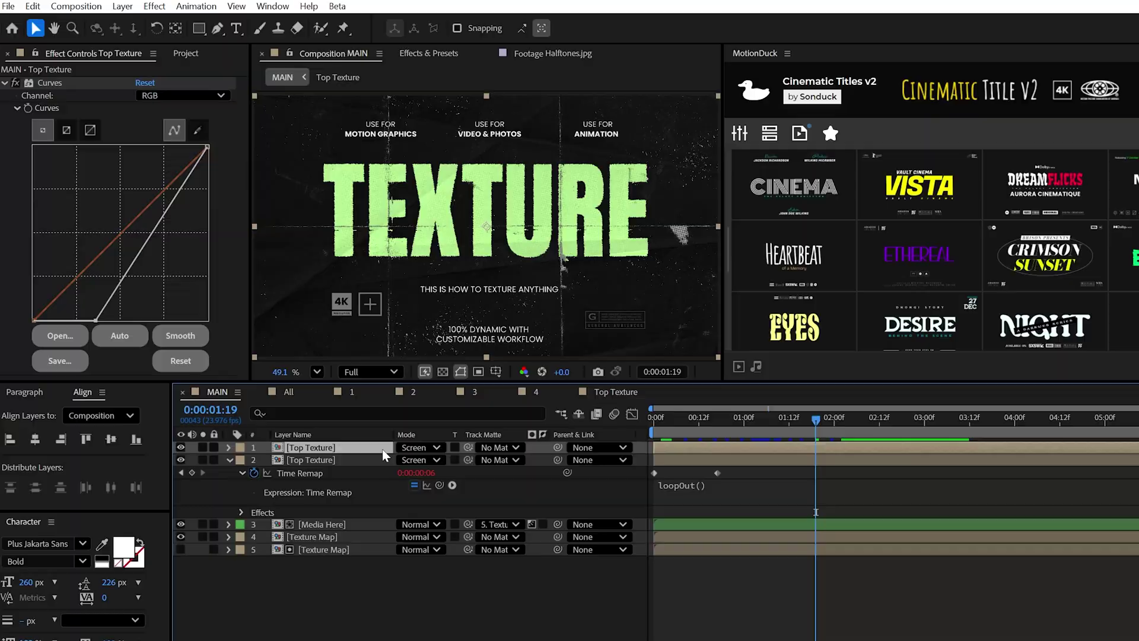
click(422, 459)
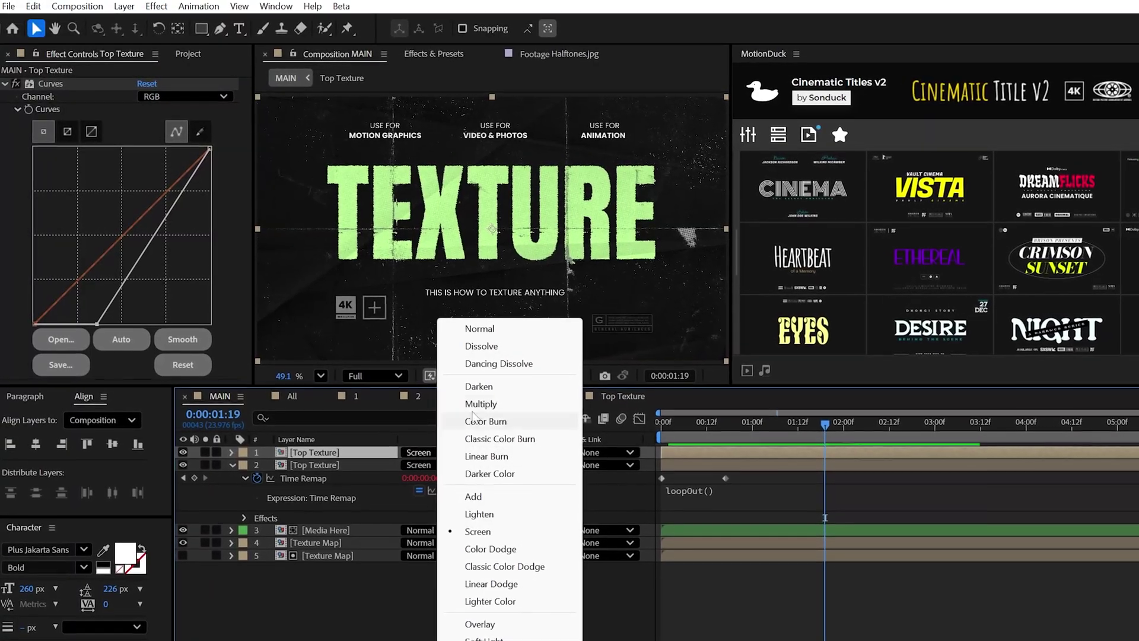
click(476, 407)
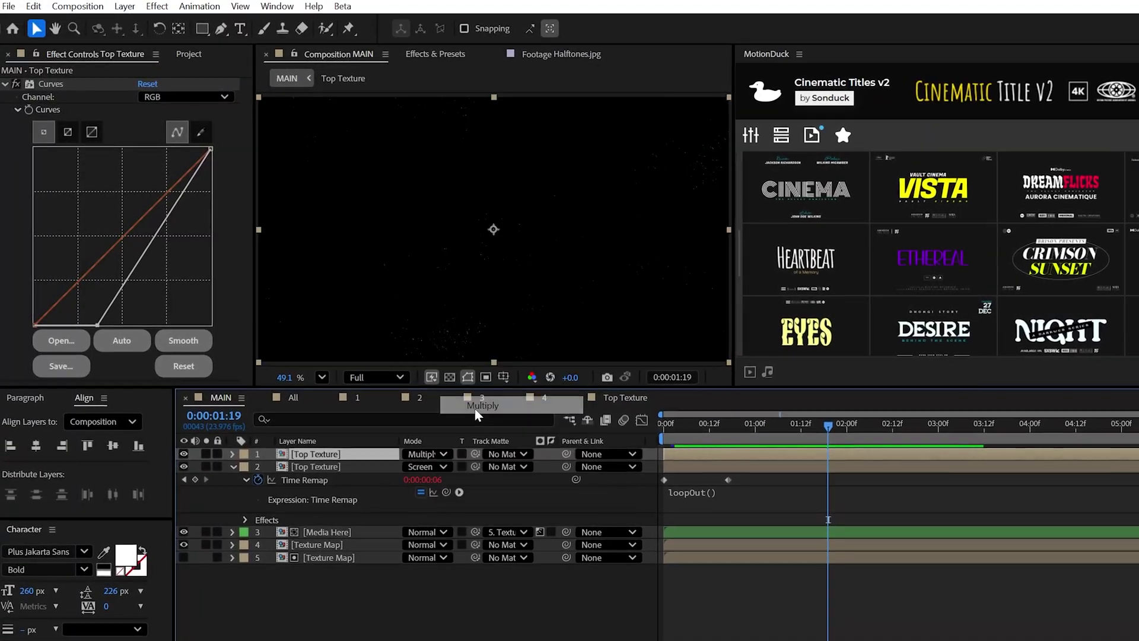
Step: Add an Invert effect above Curves on the upper Top Texture copy, soften its curve, and preview the animation
click(438, 54)
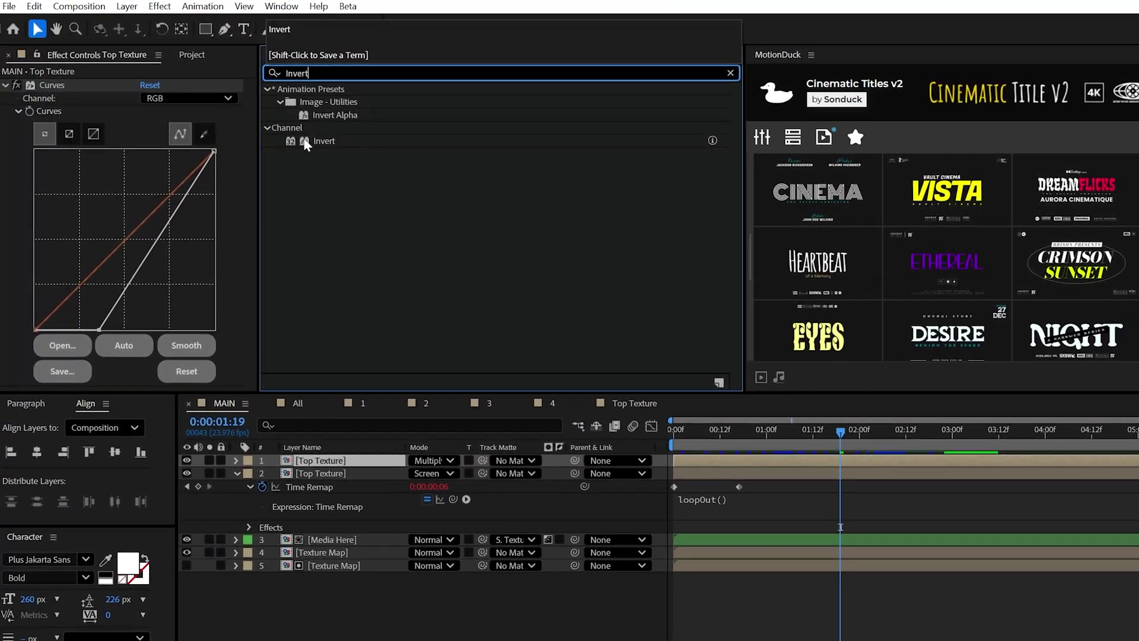
drag(121, 112, 121, 114)
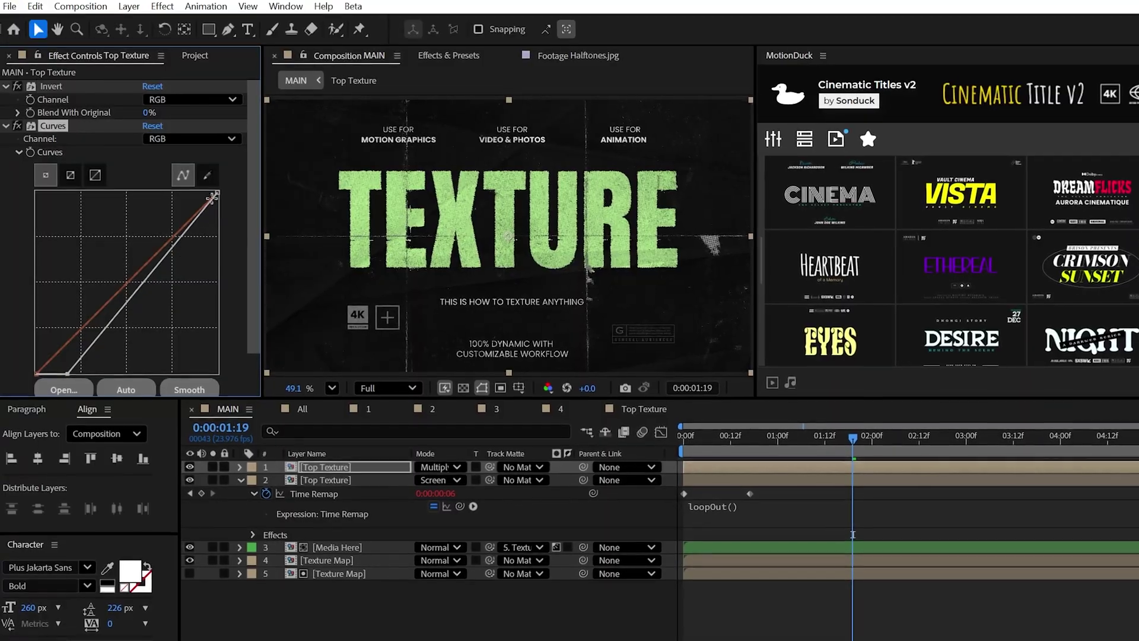
click(687, 440)
key(space)
scroll(511, 228, up, 5)
key(space)
drag(67, 375, 39, 403)
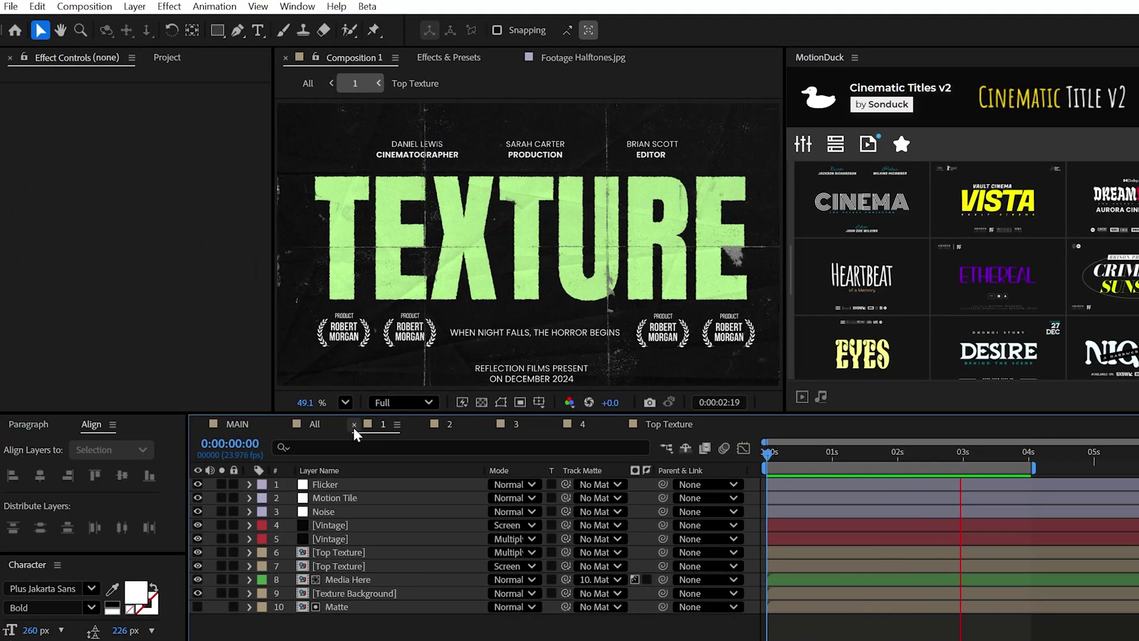
Step: Create a new solid named Artifact at the top of MAIN and apply the Fractal Noise effect to it
click(135, 6)
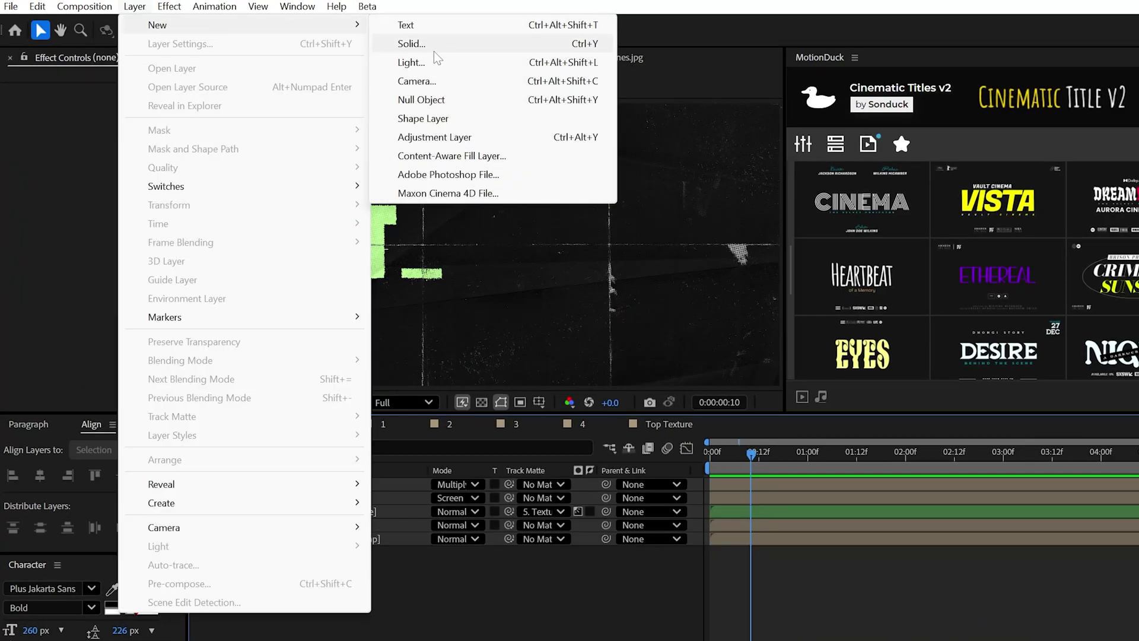
click(411, 43)
text(Artifact)
key(Return)
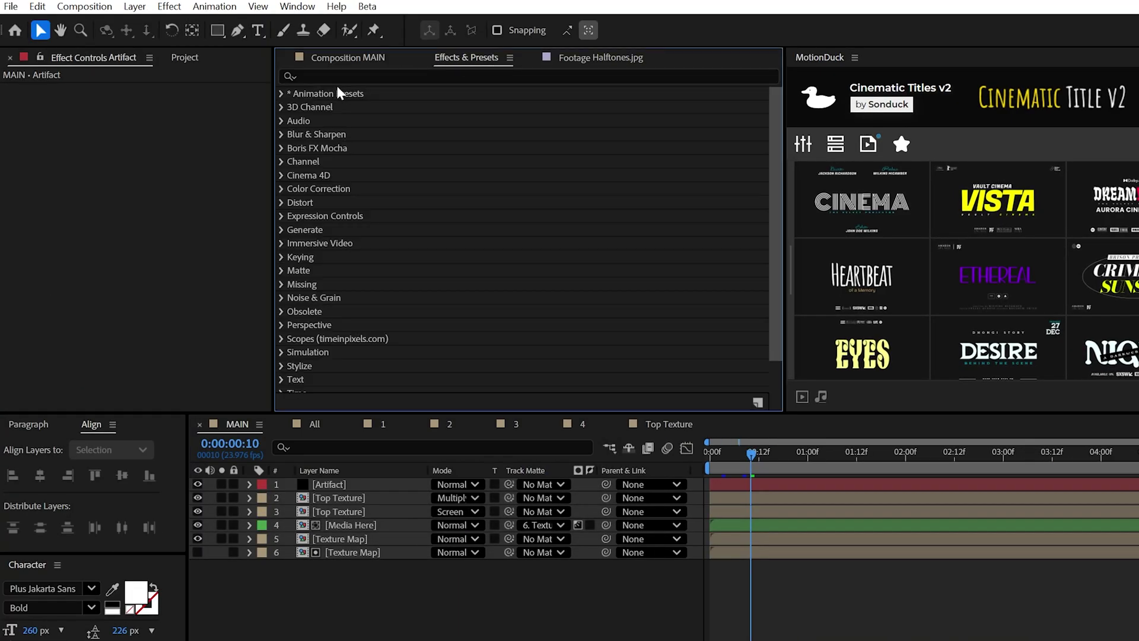
drag(346, 487, 346, 487)
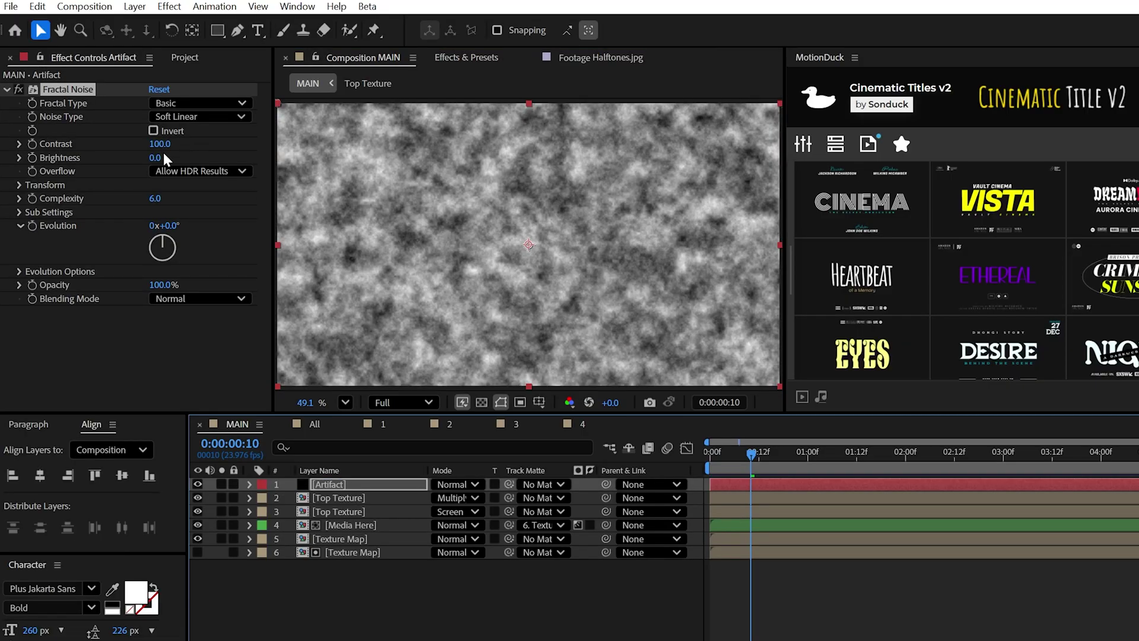
Step: Set Fractal Noise to contrast 457, brightness 208 and Evolution expression time*400, and set the Artifact layer's blending mode to Multiply
drag(160, 145, 416, 163)
drag(155, 157, 225, 162)
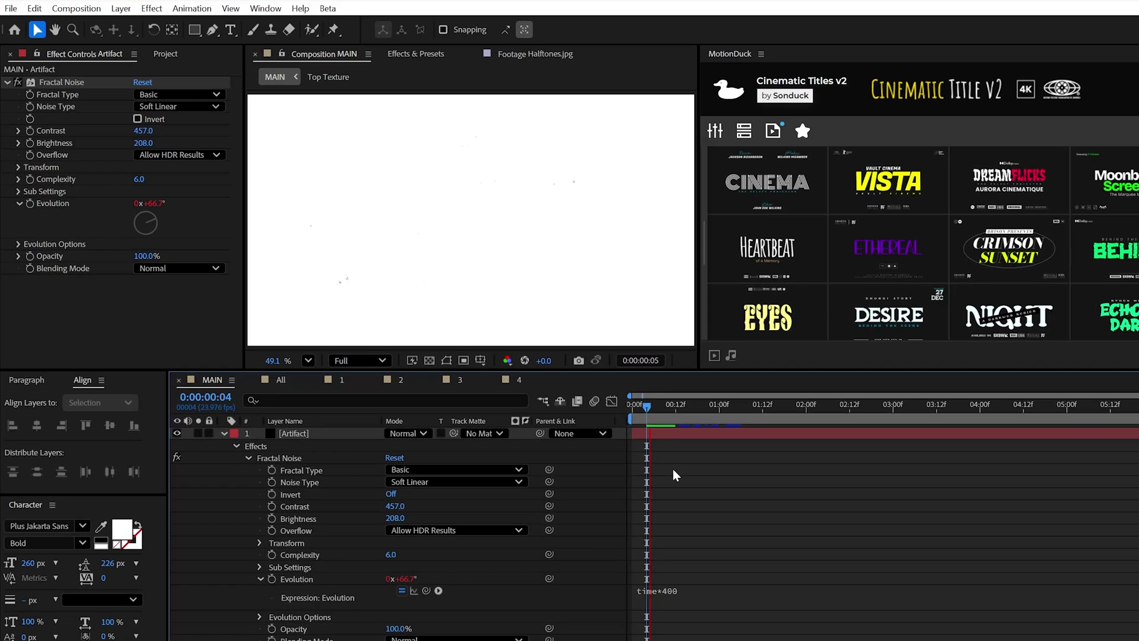
click(389, 436)
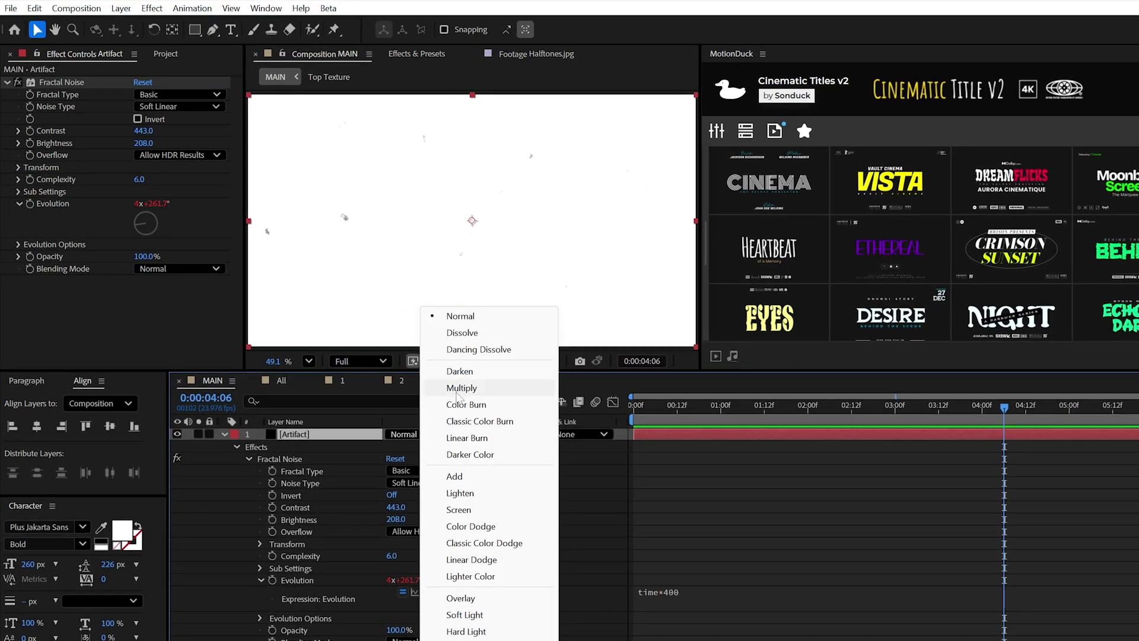
click(460, 389)
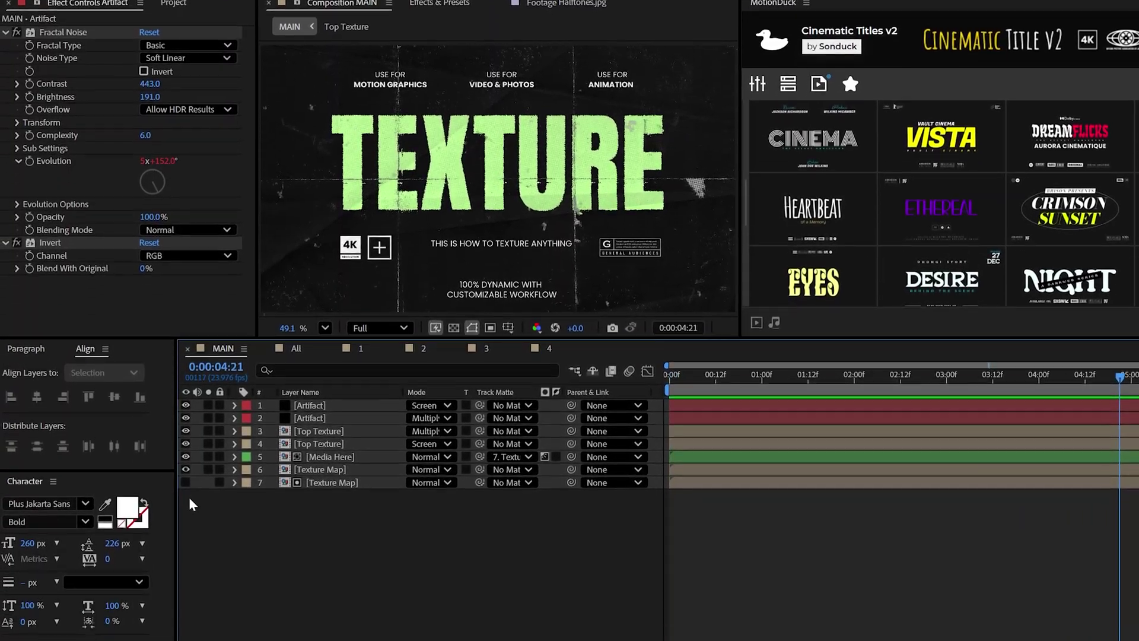
Step: Create an adjustment layer at the top of MAIN and apply the Noise effect to it at 13%
right_click(190, 546)
mouse_move(358, 562)
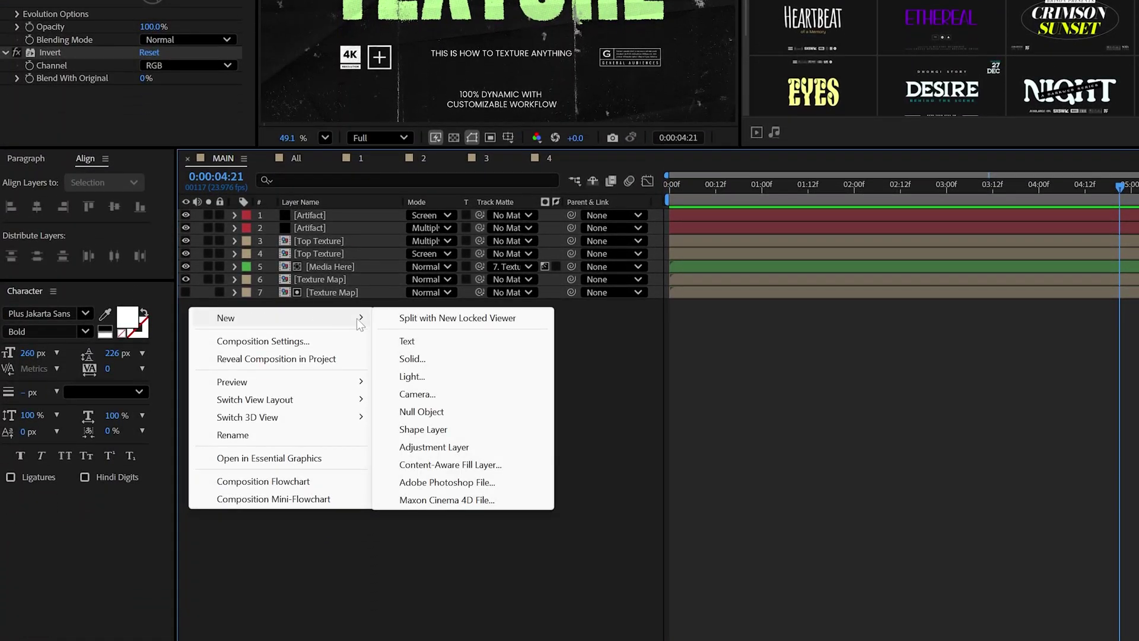
click(413, 447)
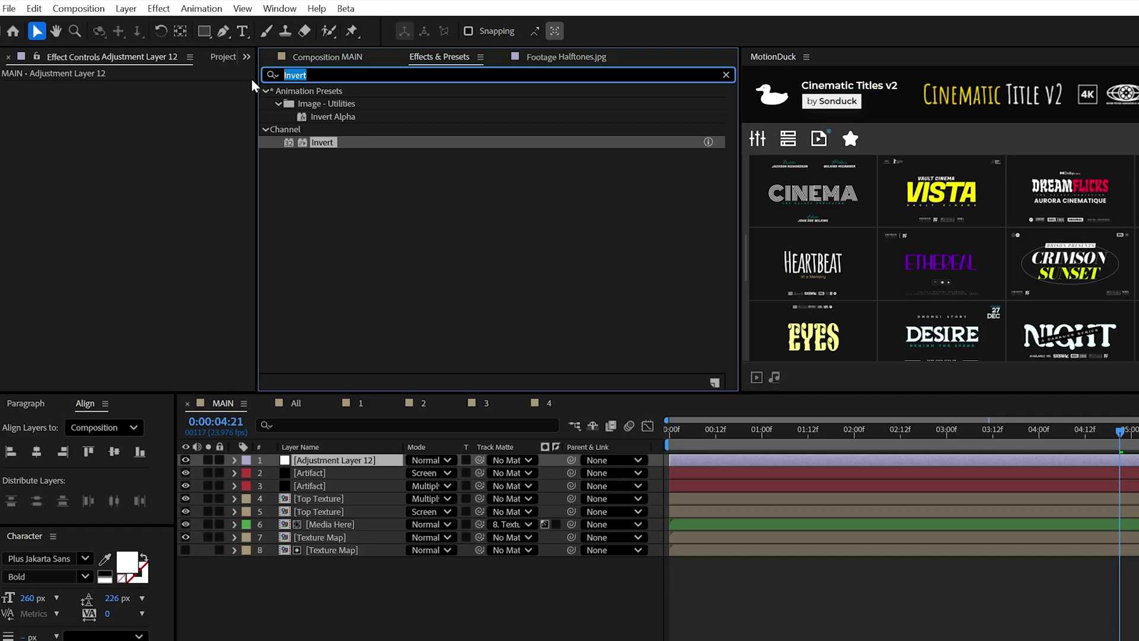
drag(333, 374, 185, 168)
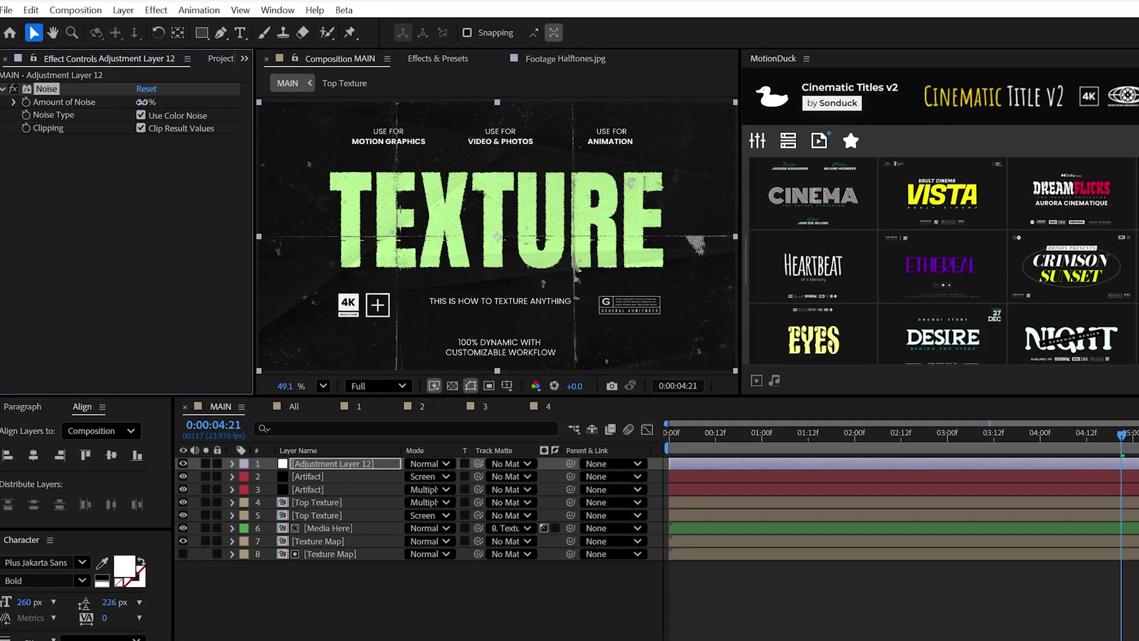
Step: Add Brightness & Contrast to the adjustment layer and drive its Brightness with the expression wiggle(2,20)
click(436, 60)
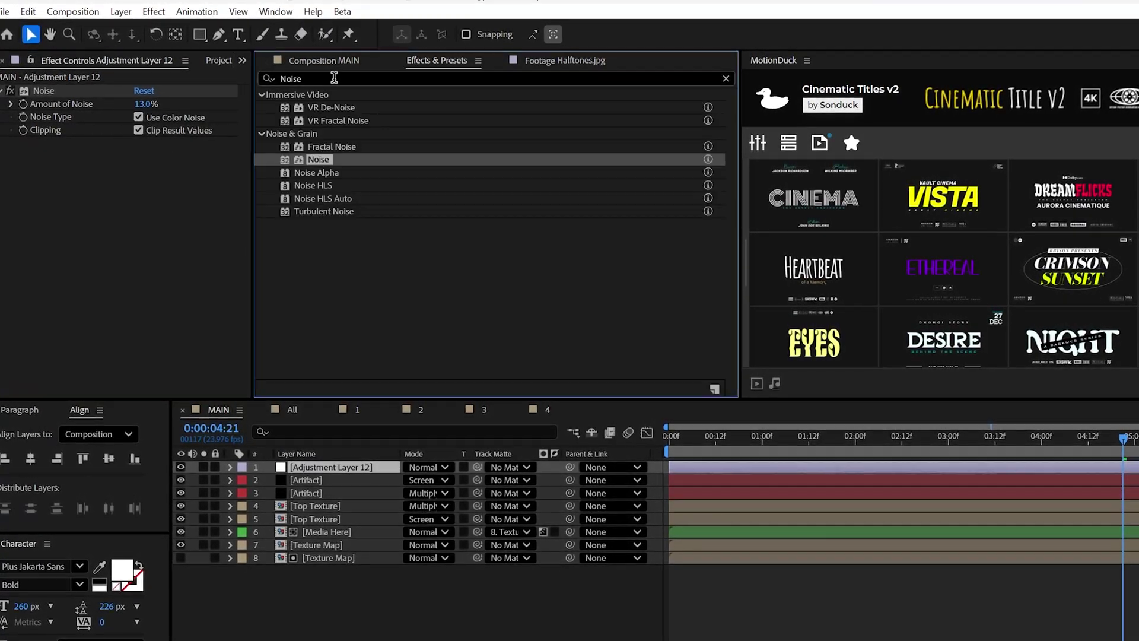
drag(342, 169, 24, 168)
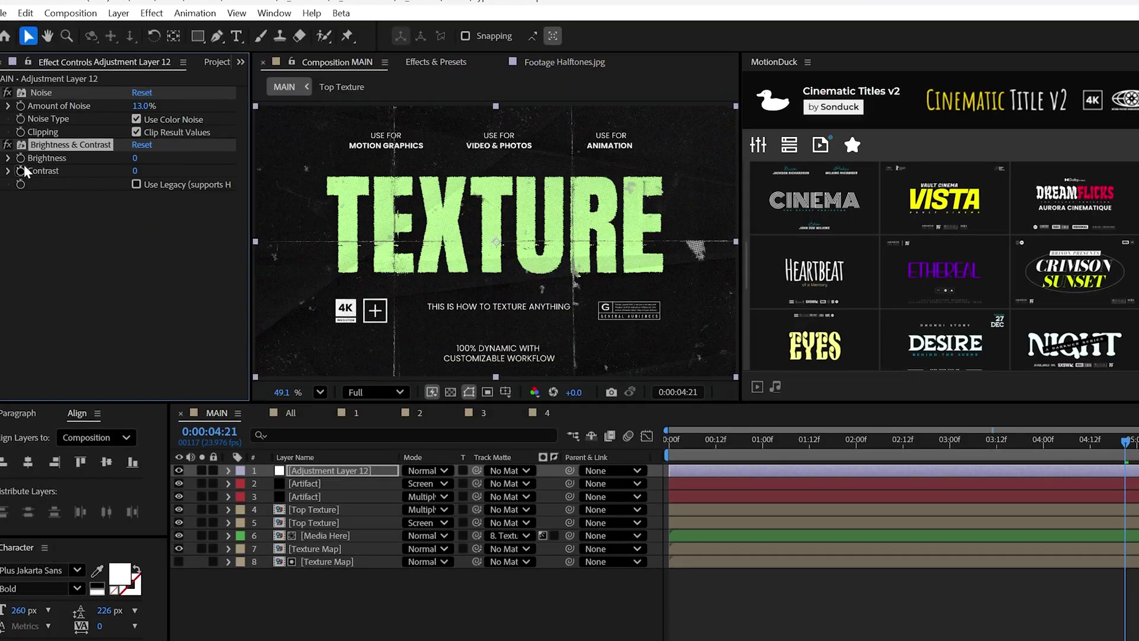
alt+click(19, 159)
text(wiggle(2,20)
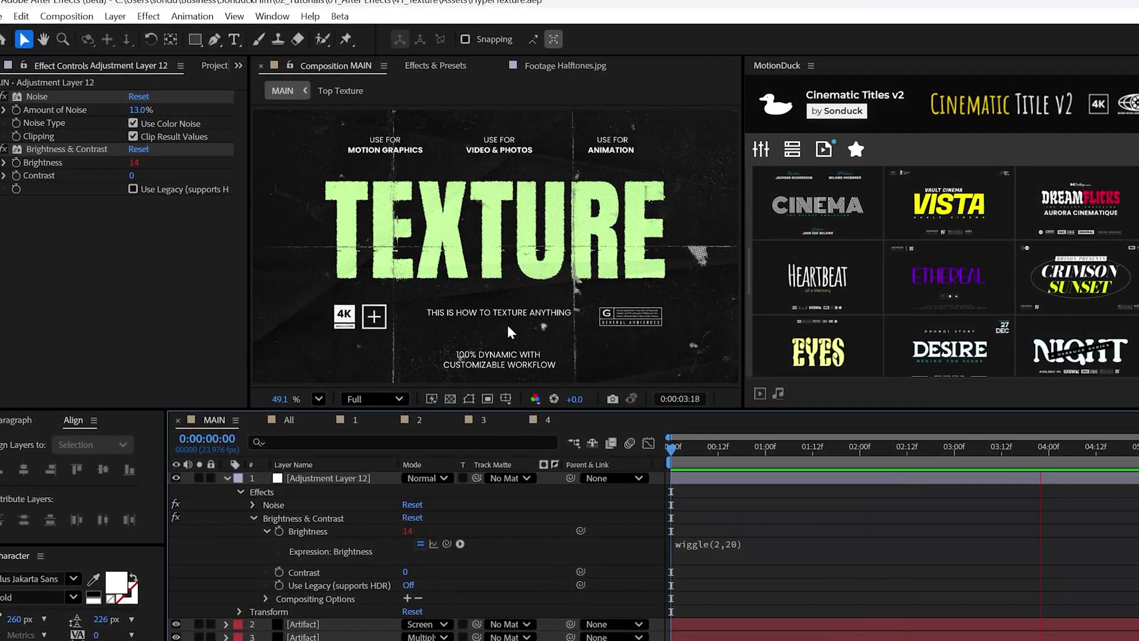
Step: Apply Posterize Time at a frame rate of 12 to the adjustment layer and preview the result
key(ctrl+5)
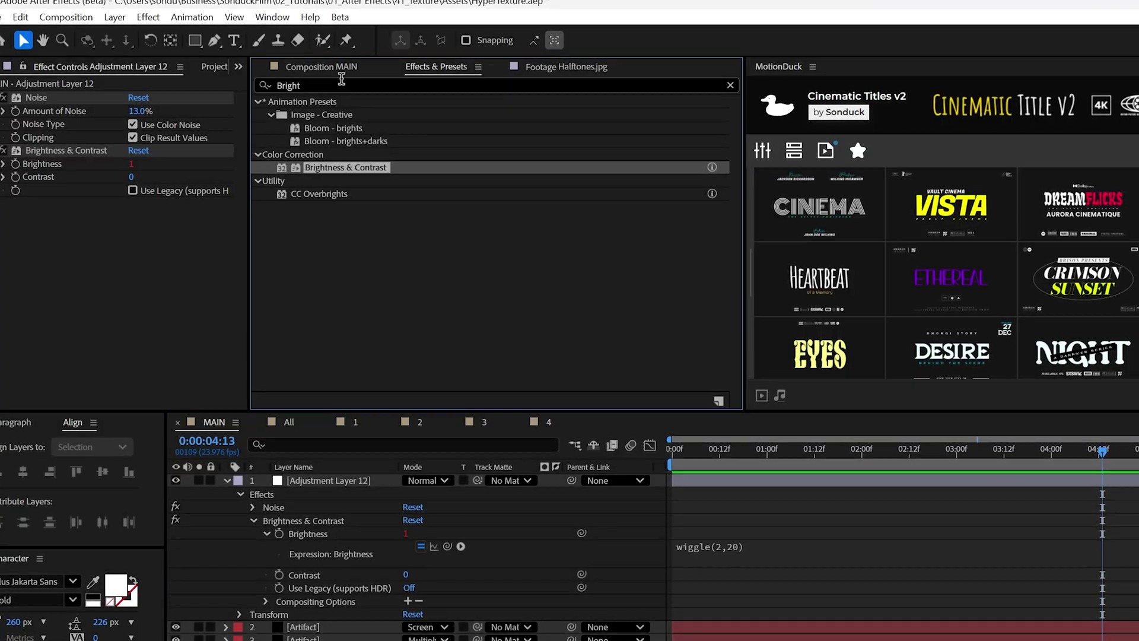
text(Poster)
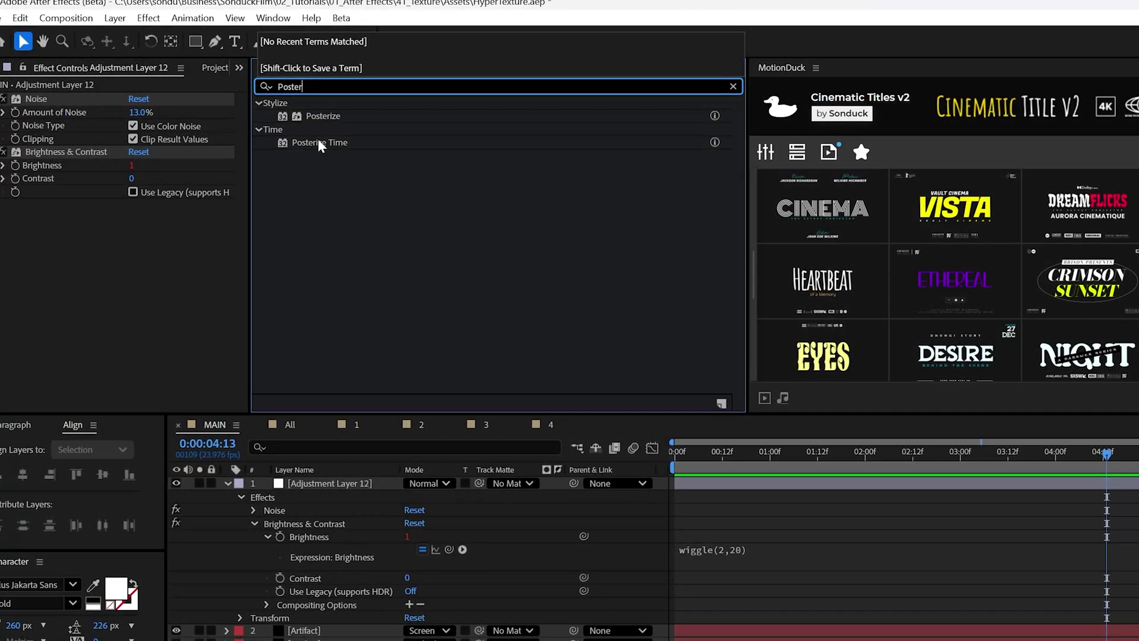
double_click(319, 143)
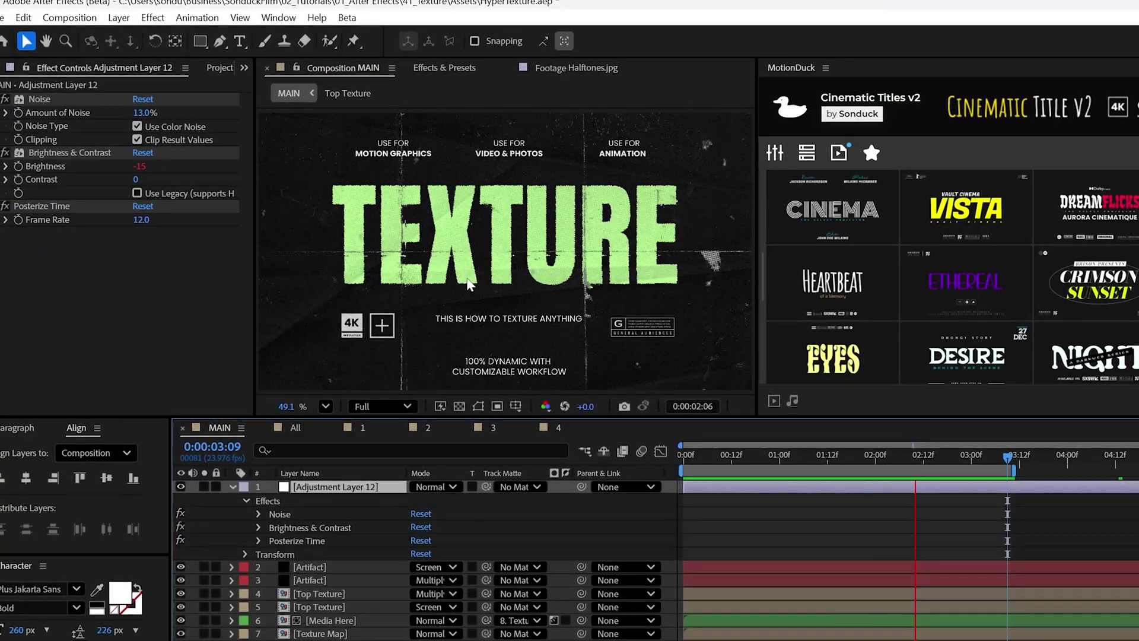
click(469, 277)
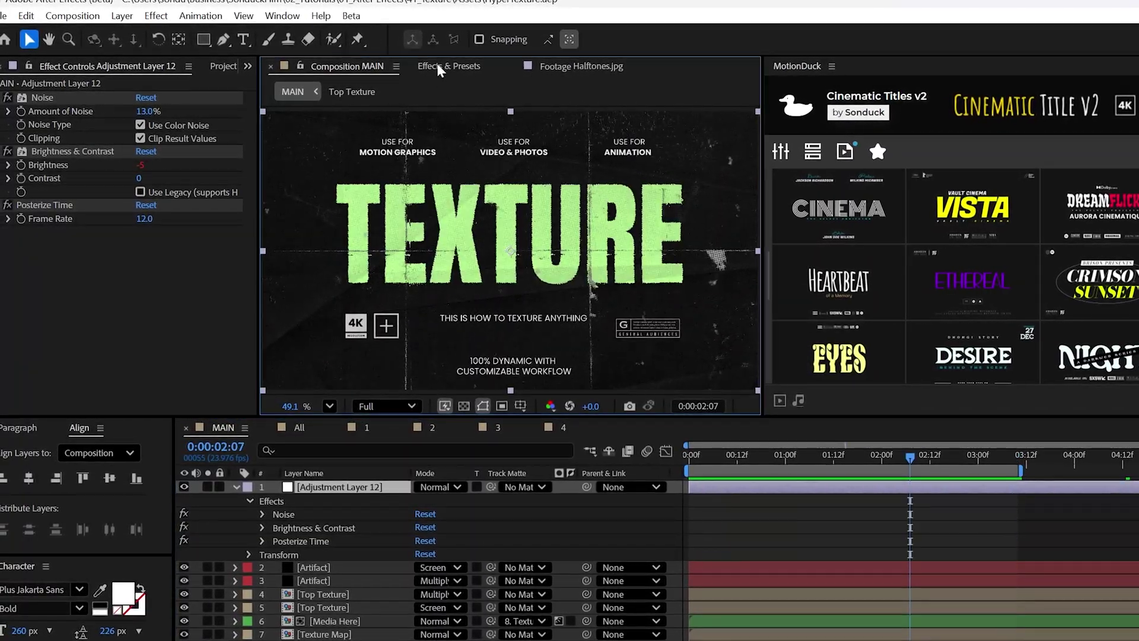
Step: Apply Motion Tile to the adjustment layer with Tile Center expression wiggle(.5,30) and Mirror Edges enabled, and preview it
click(438, 66)
text(Motion)
drag(327, 153, 146, 270)
alt+click(24, 243)
text(wiggle(.)
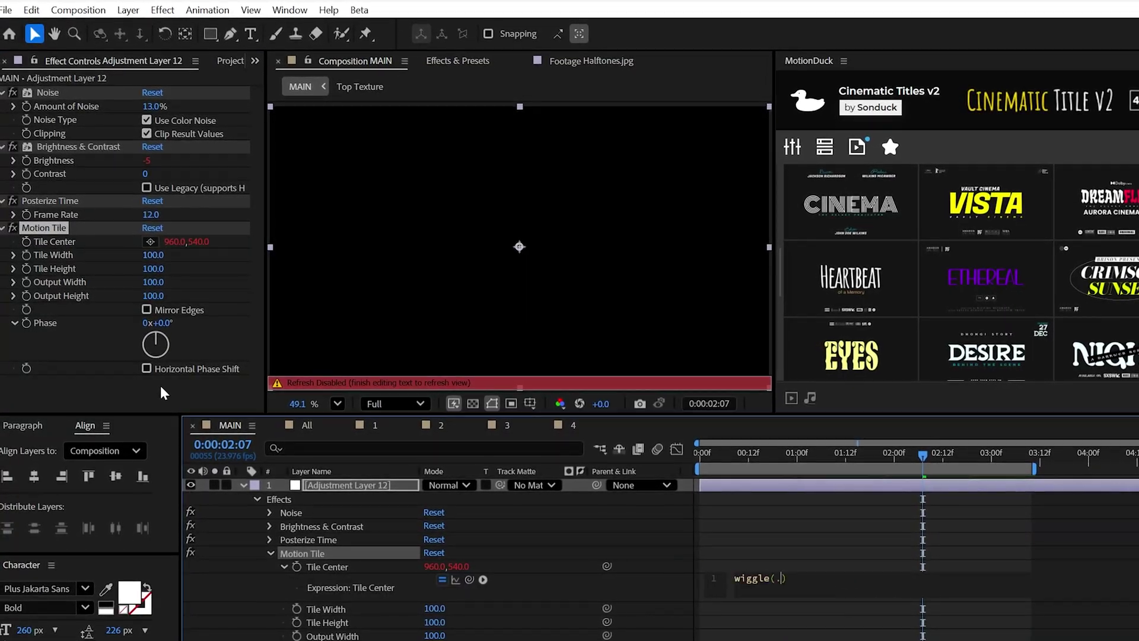
text(5,30)
click(161, 382)
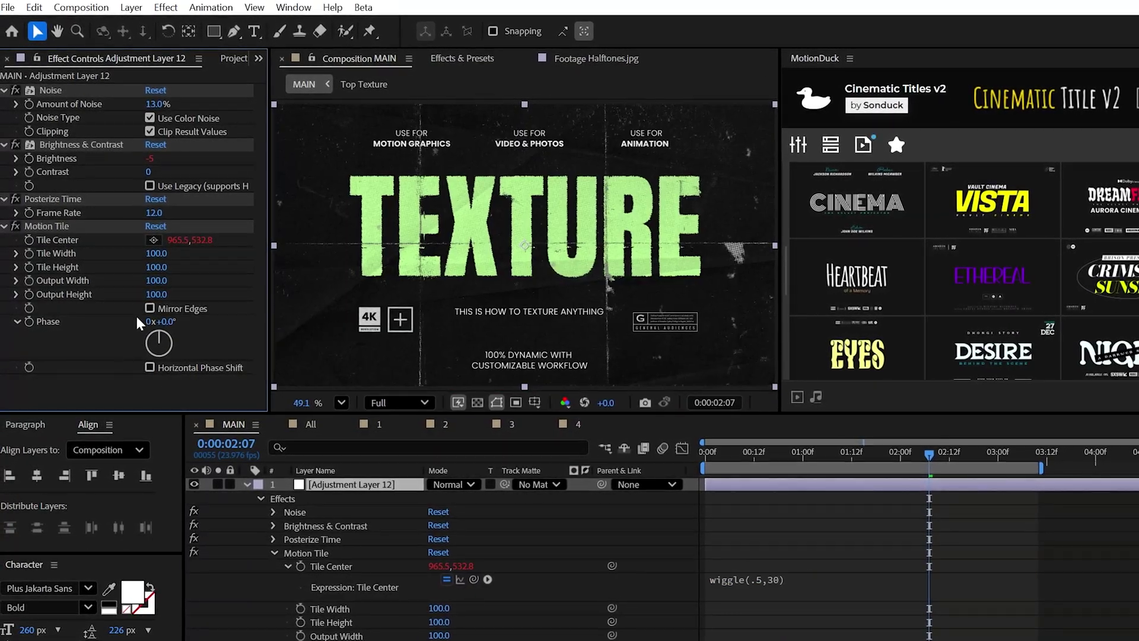
click(150, 308)
key(space)
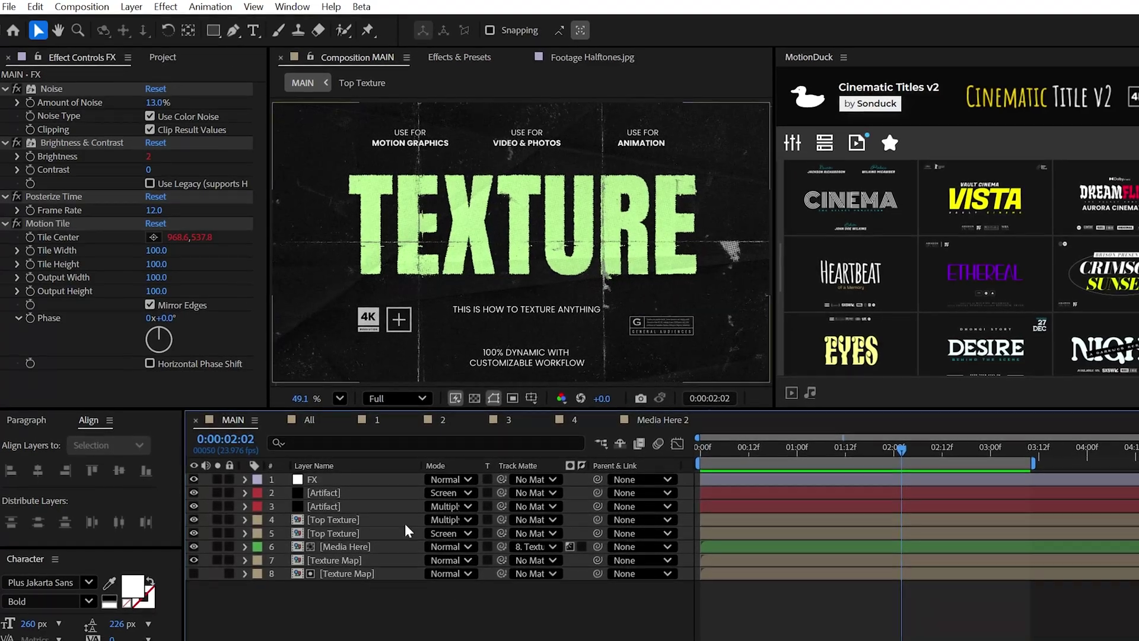
Step: In the Media Here composition, show the image and Cinematic Title layers, and return to MAIN
double_click(322, 546)
drag(192, 490, 192, 476)
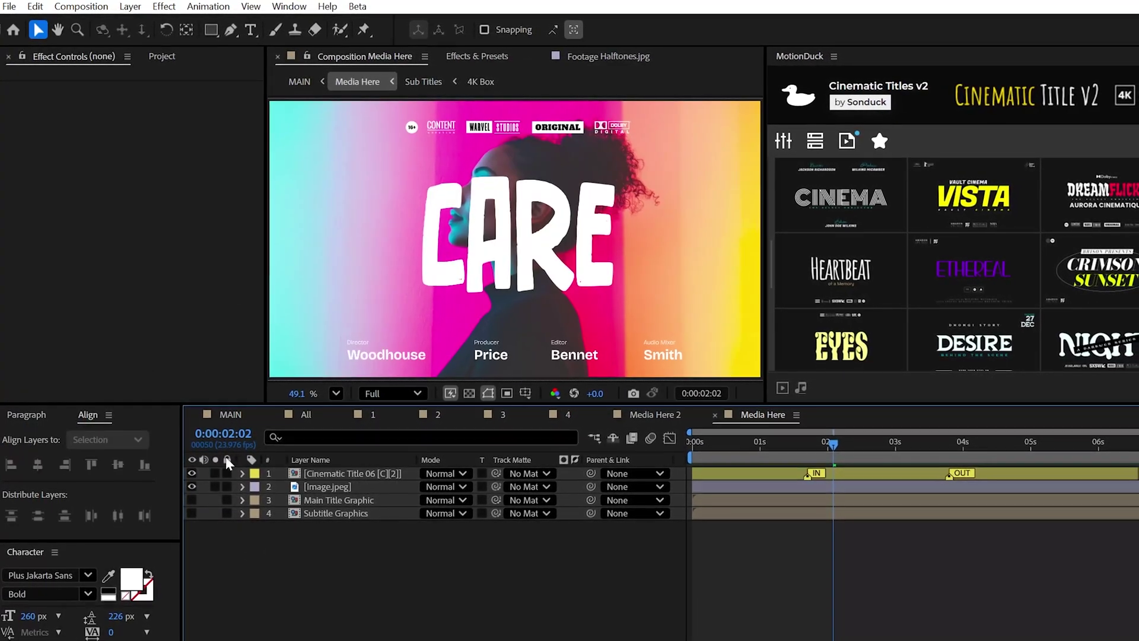
click(191, 473)
click(191, 474)
click(301, 82)
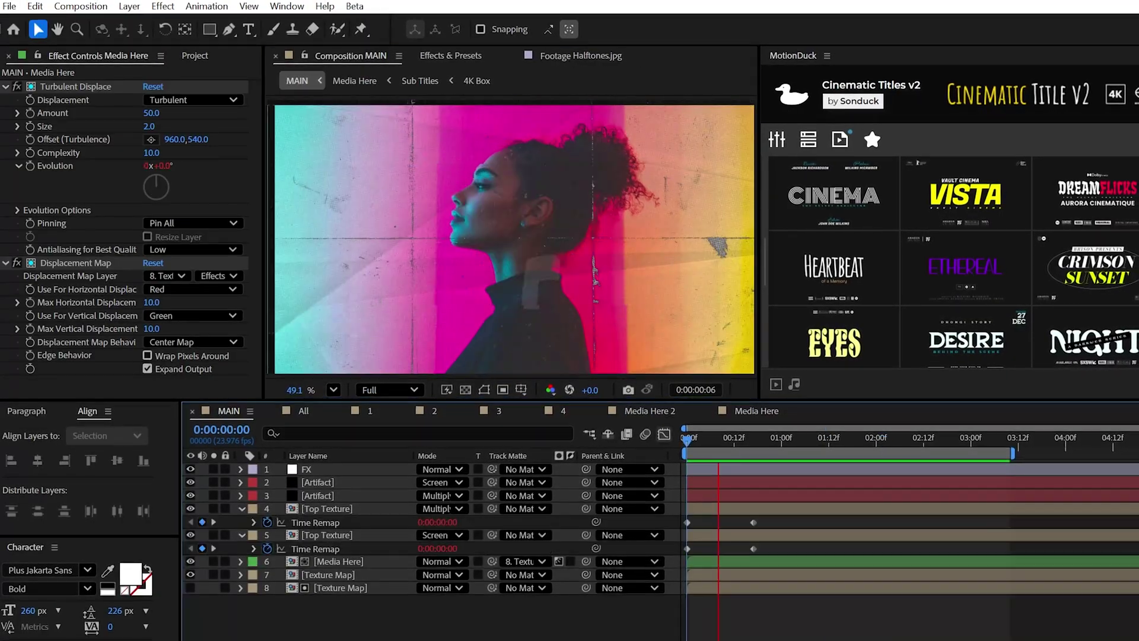